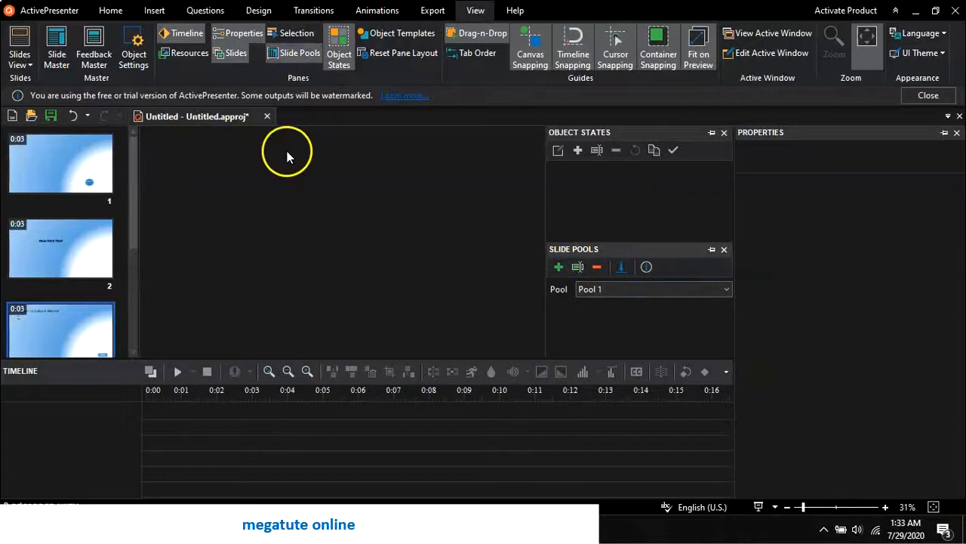
- Hide and reshow the Slide Pools pane, and view the slides in the DIFFICULT and EASY pools
{"action": "left_click", "coordinate": [291, 54]}
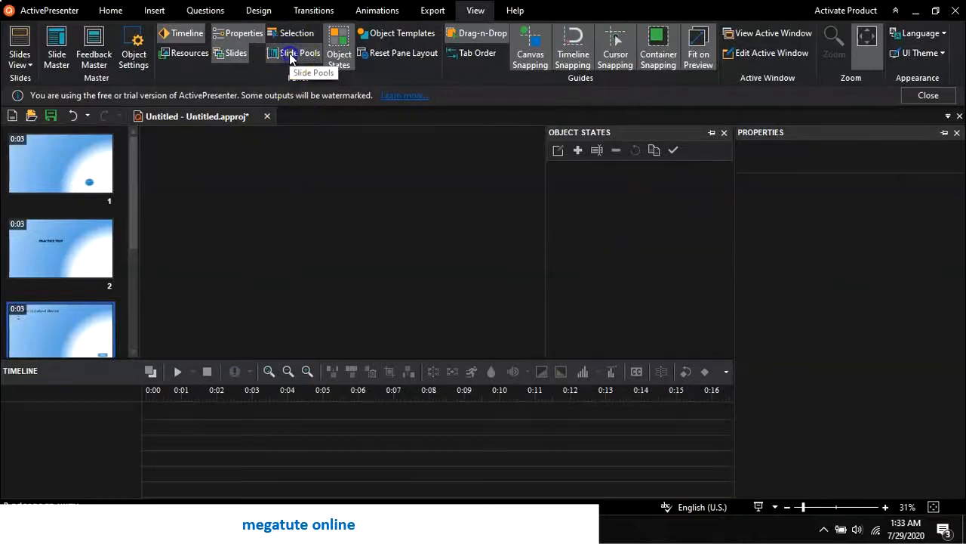
{"action": "left_click", "coordinate": [292, 56]}
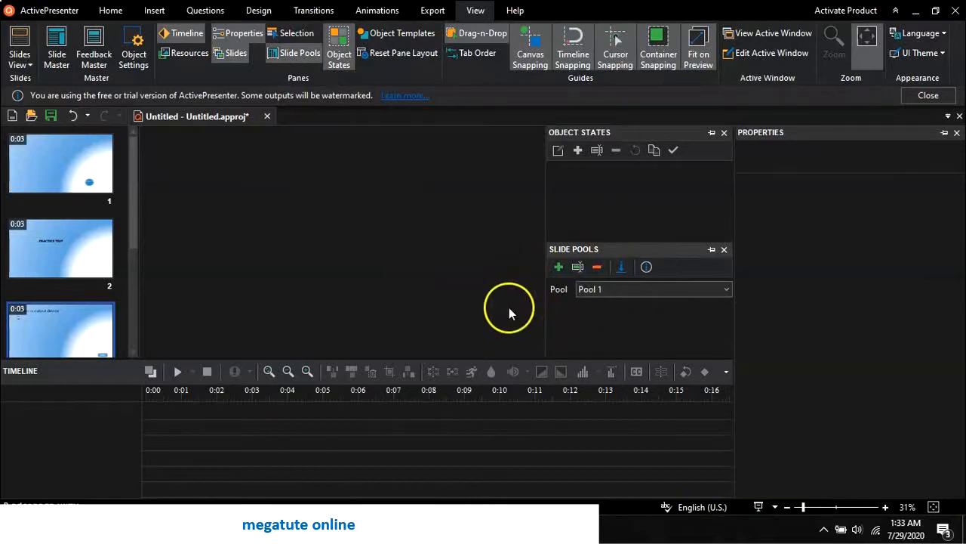
{"action": "left_click", "coordinate": [678, 291]}
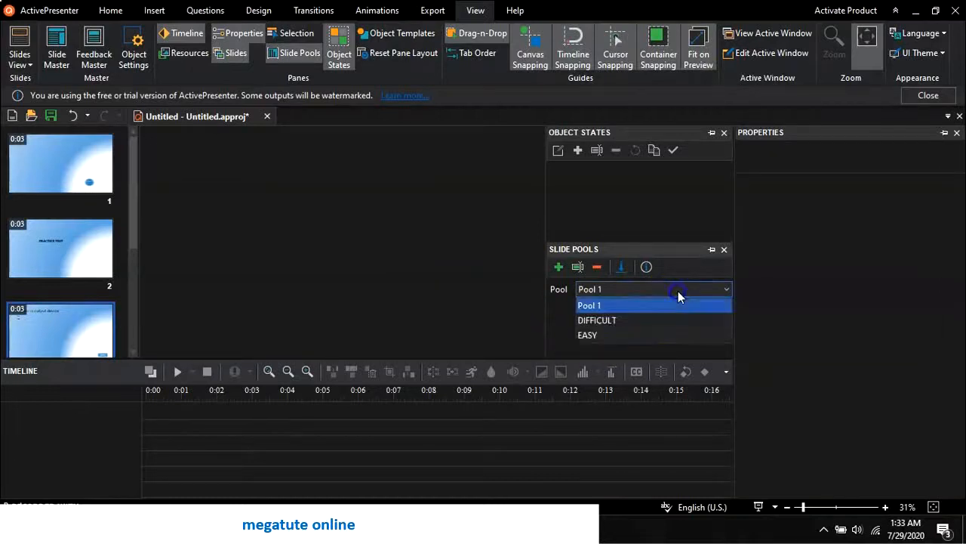
{"action": "left_click", "coordinate": [625, 323]}
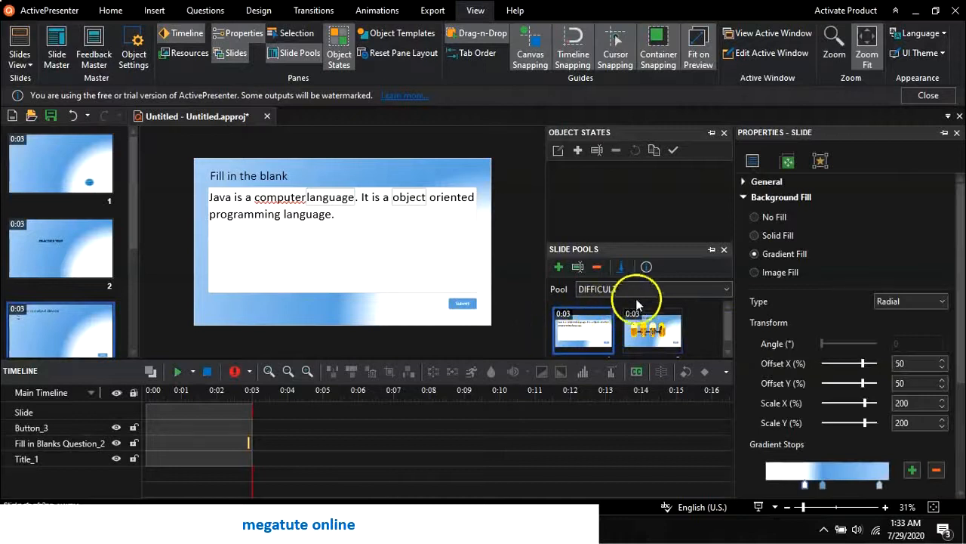
{"action": "left_click", "coordinate": [654, 294]}
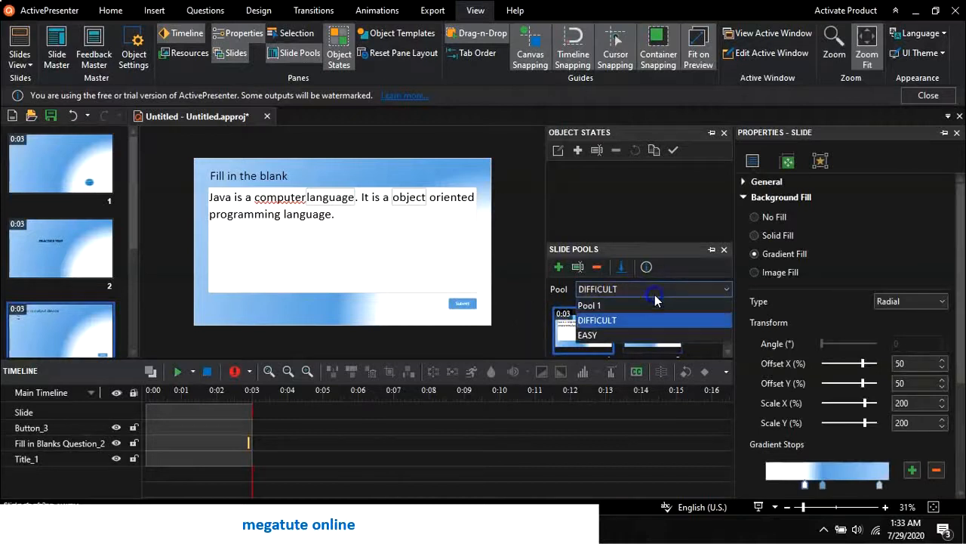
{"action": "left_click", "coordinate": [608, 334]}
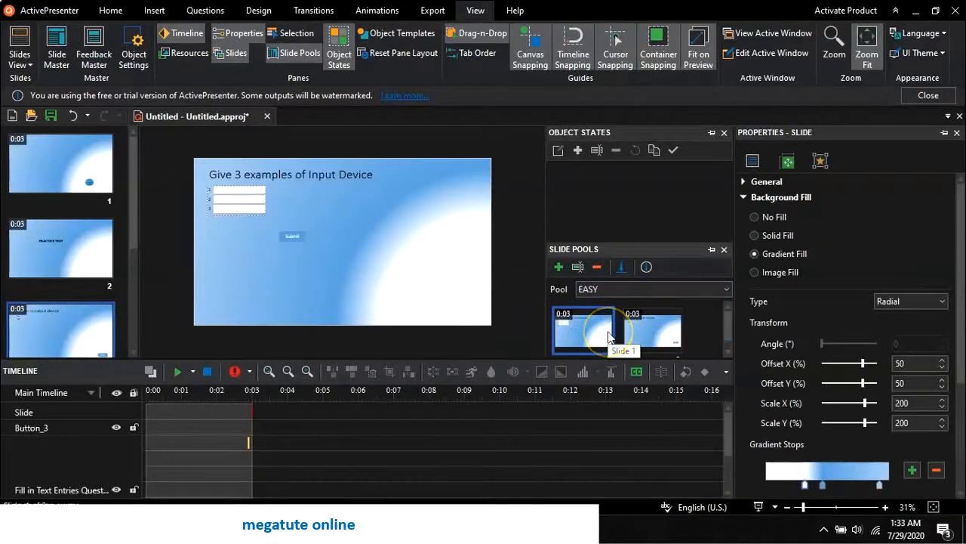
- Delete the empty slide pool named Pool 1
{"action": "left_click", "coordinate": [586, 289]}
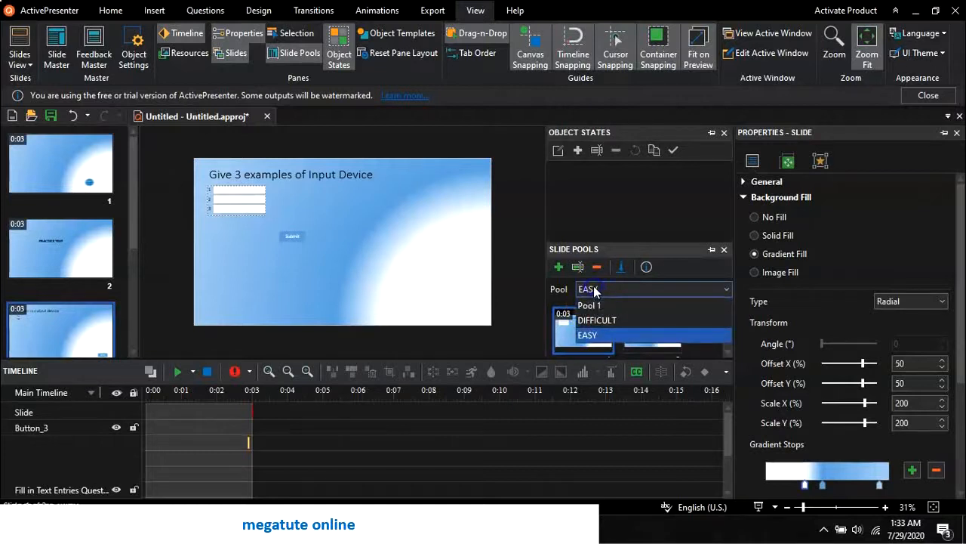
{"action": "left_click", "coordinate": [595, 308]}
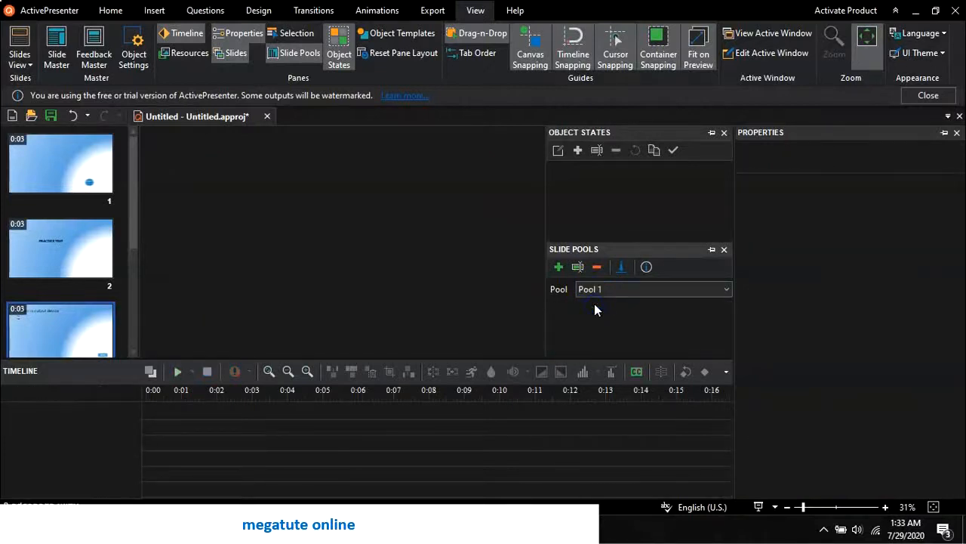
{"action": "left_click", "coordinate": [596, 267]}
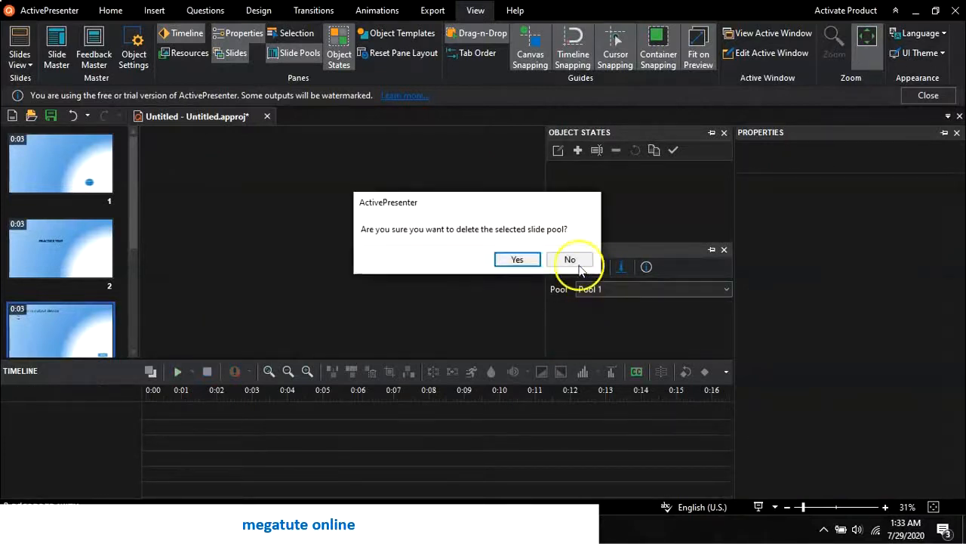
{"action": "left_click", "coordinate": [517, 259]}
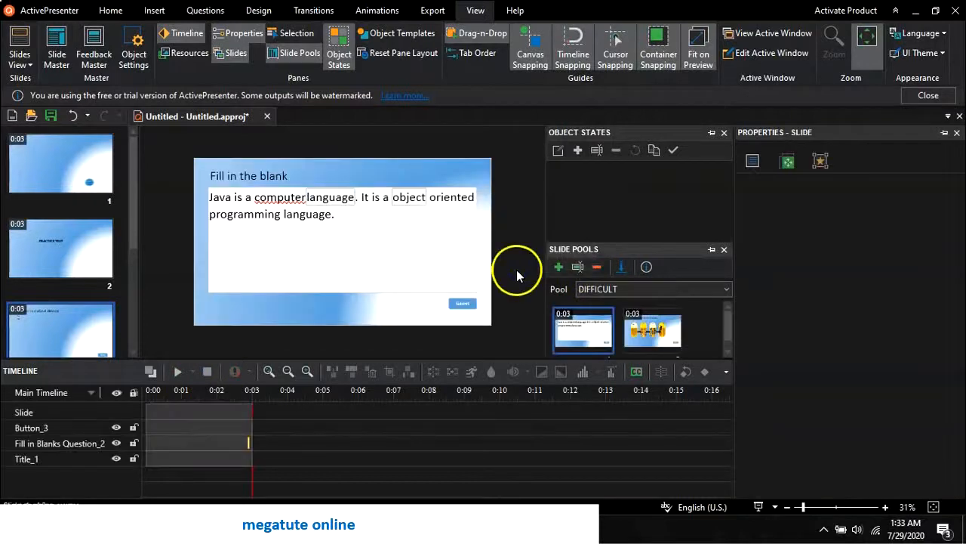
- Add a new slide pool named VERY EASY
{"action": "left_click", "coordinate": [597, 289]}
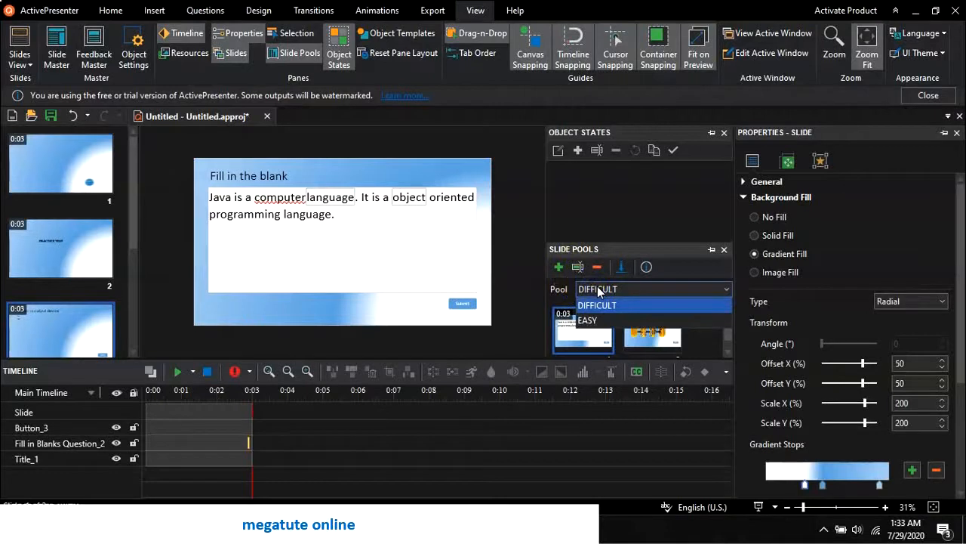
{"action": "left_click", "coordinate": [560, 268]}
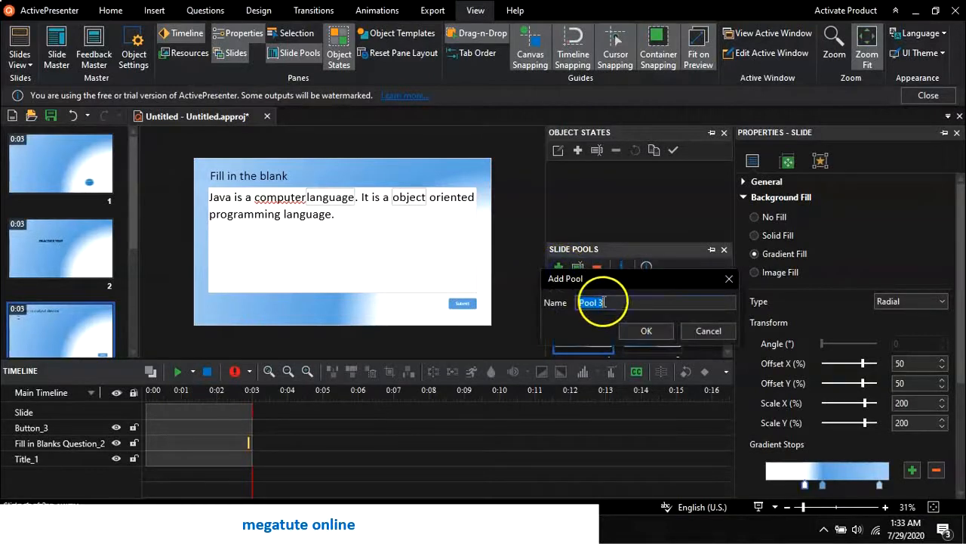
{"action": "type", "text": "VER"}
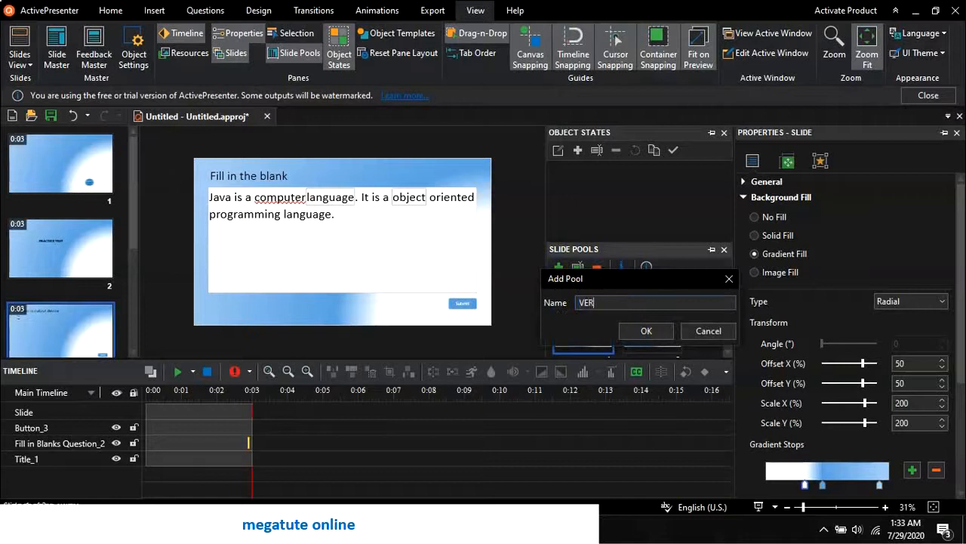
{"action": "type", "text": "Y EASY"}
{"action": "left_click", "coordinate": [646, 331]}
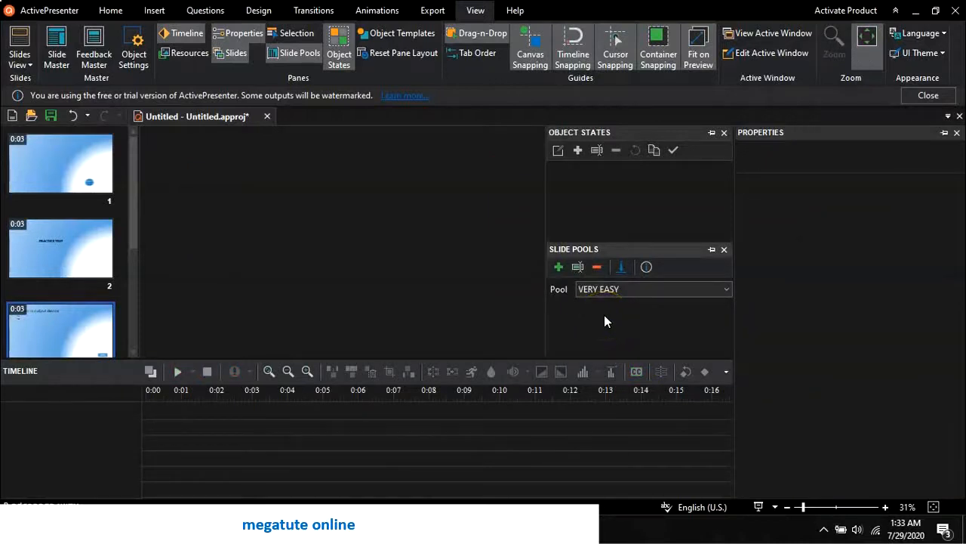
- Move the "Keyboard is input device" slide to the VERY EASY pool
{"action": "left_click", "coordinate": [136, 274]}
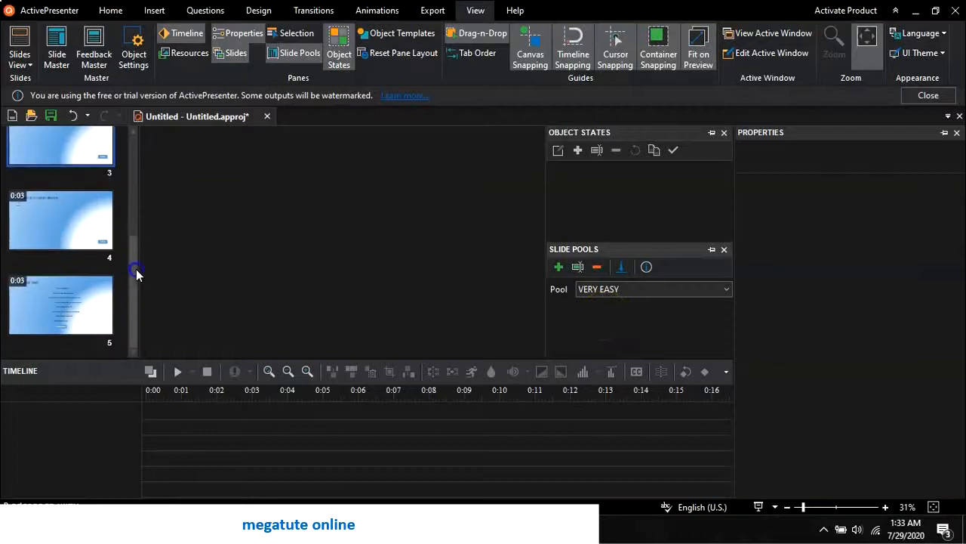
{"action": "left_click", "coordinate": [53, 213]}
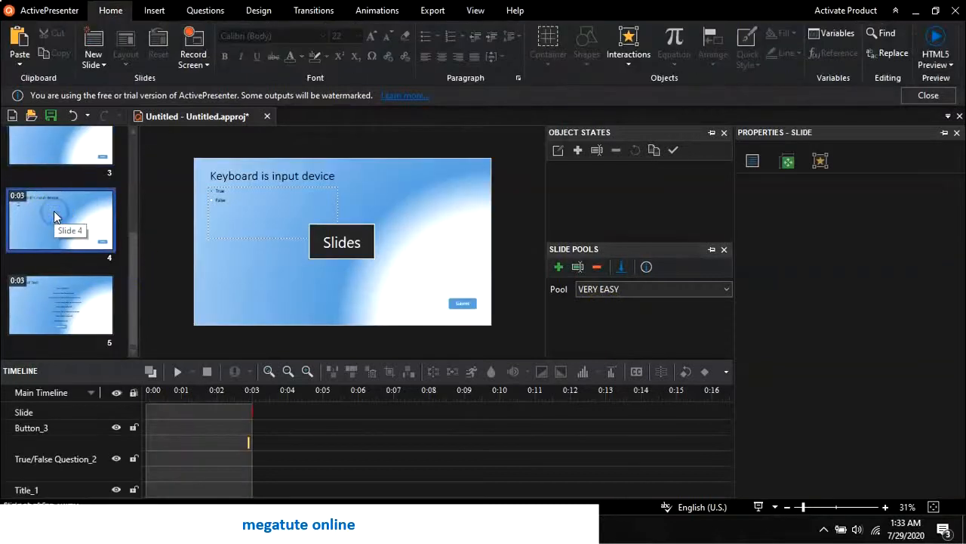
{"action": "right_click", "coordinate": [54, 216]}
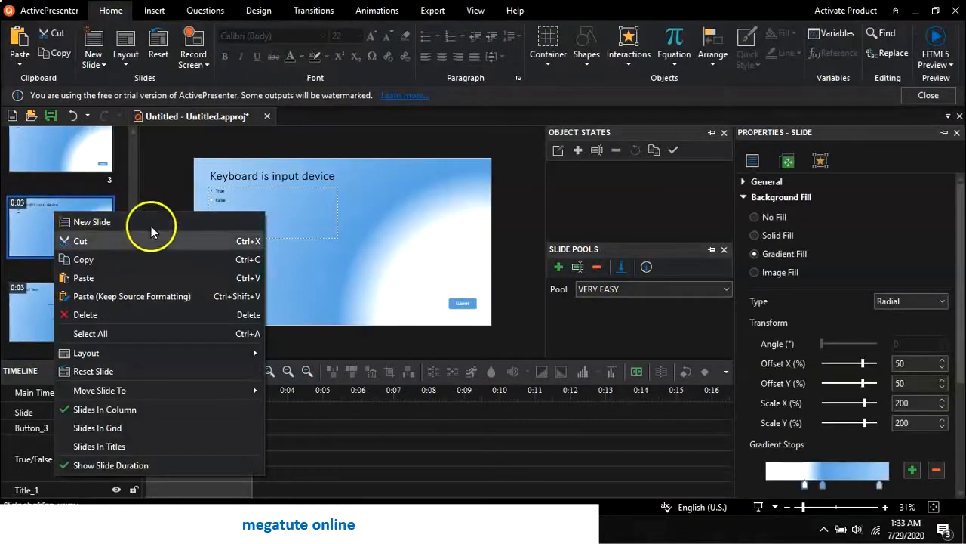
{"action": "mouse_move", "coordinate": [183, 390]}
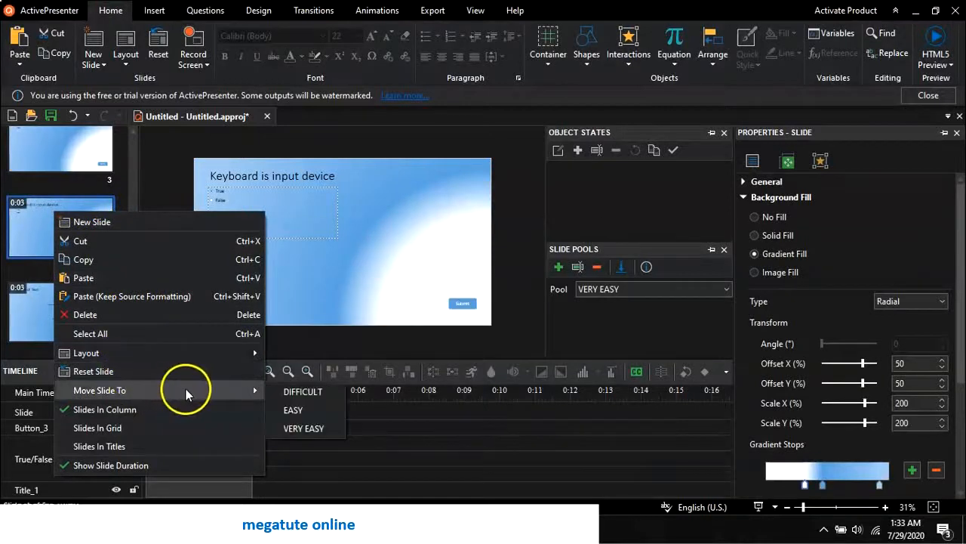
{"action": "left_click", "coordinate": [303, 428]}
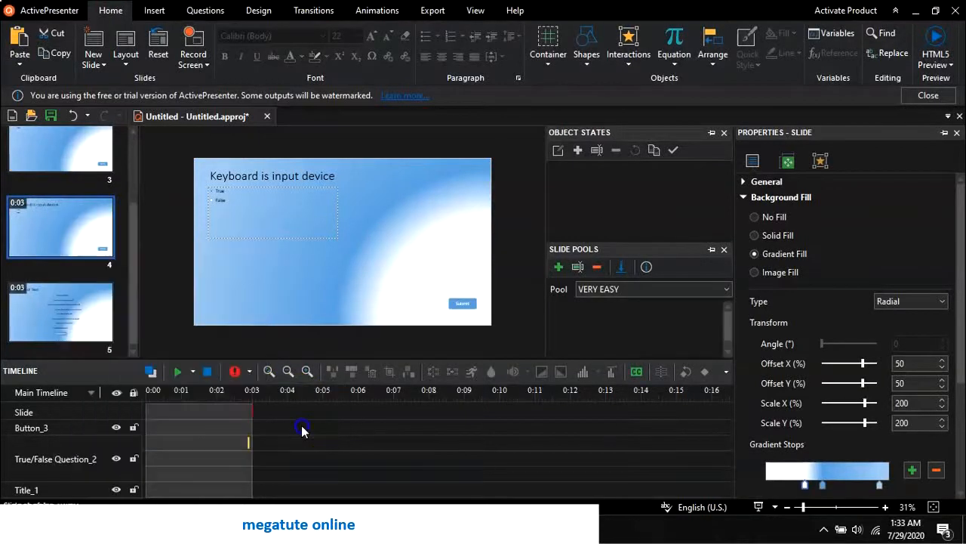
- Move the "Monitor is output device" slide to the VERY EASY pool
{"action": "left_click", "coordinate": [74, 227]}
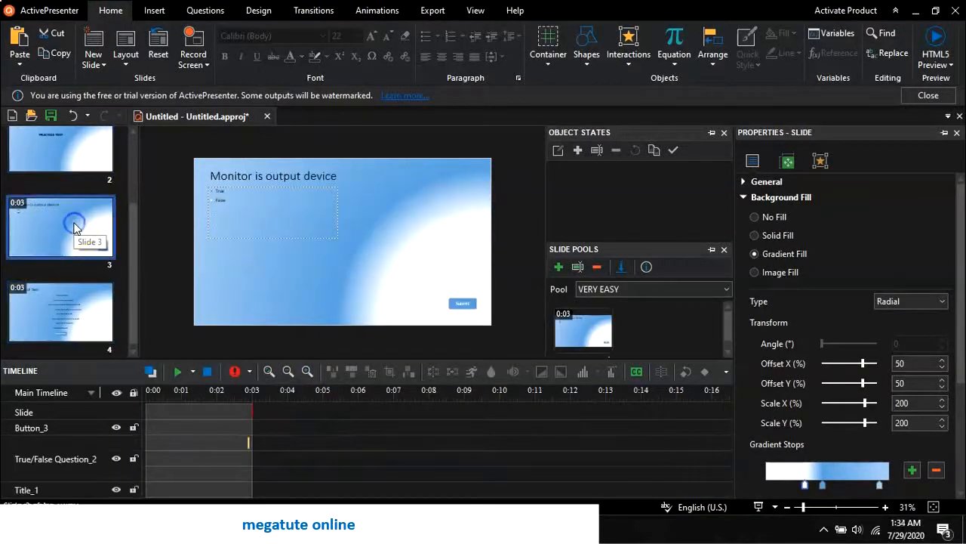
{"action": "right_click", "coordinate": [74, 226]}
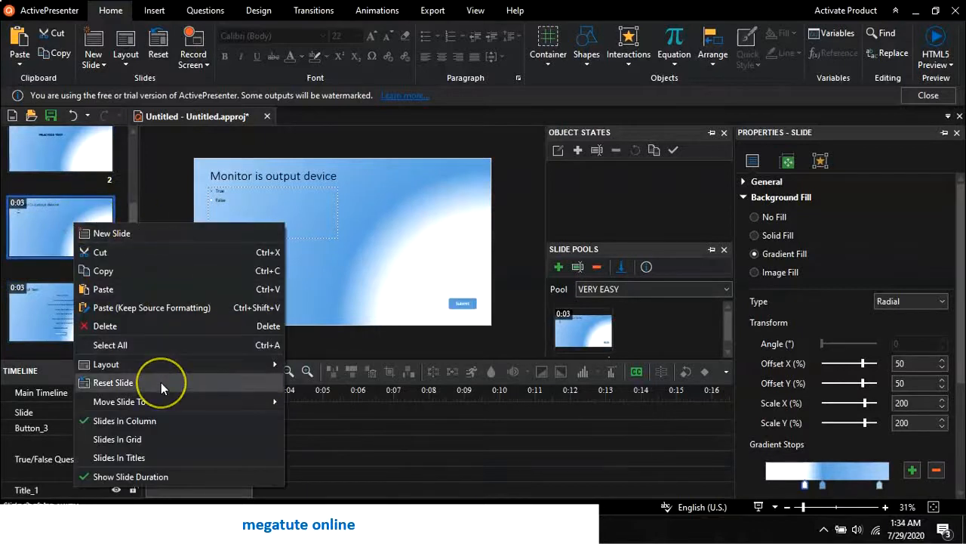
{"action": "mouse_move", "coordinate": [170, 403]}
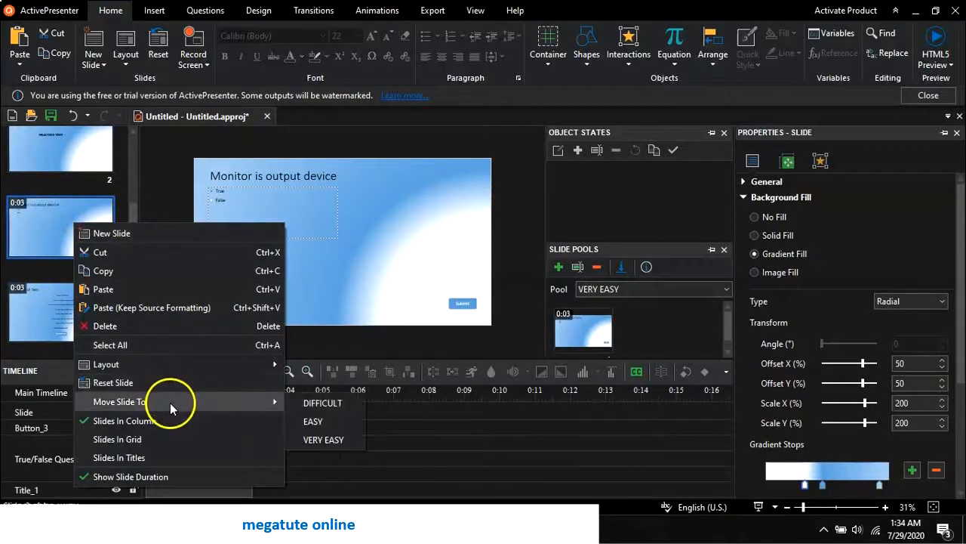
{"action": "left_click", "coordinate": [317, 440]}
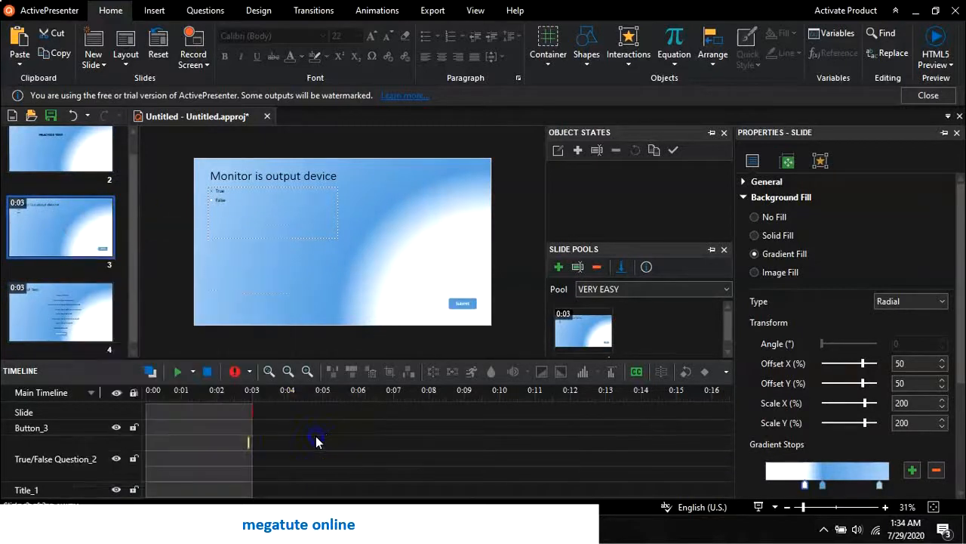
- Check the slides in the VERY EASY pool and in the EASY pool
{"action": "left_click", "coordinate": [652, 289]}
{"action": "left_click", "coordinate": [631, 297]}
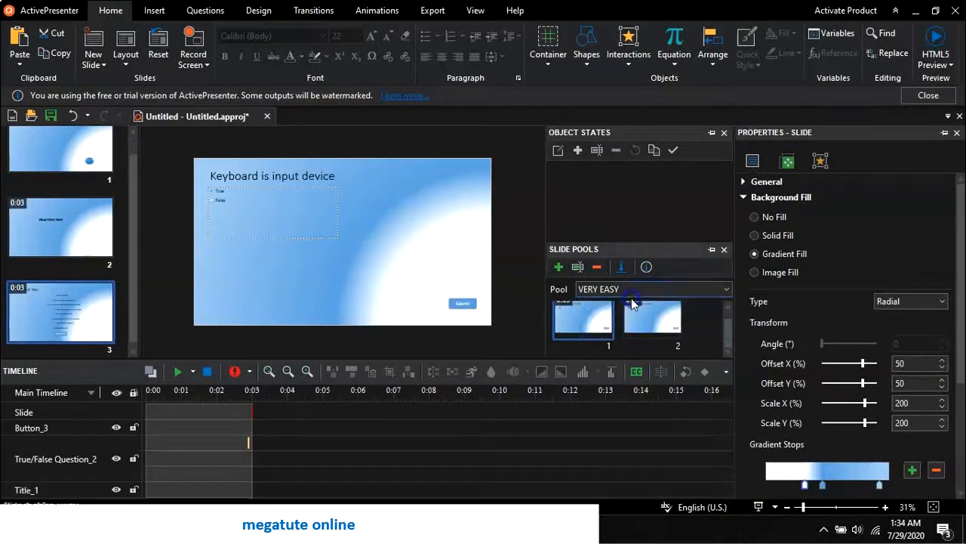
{"action": "left_click", "coordinate": [627, 293]}
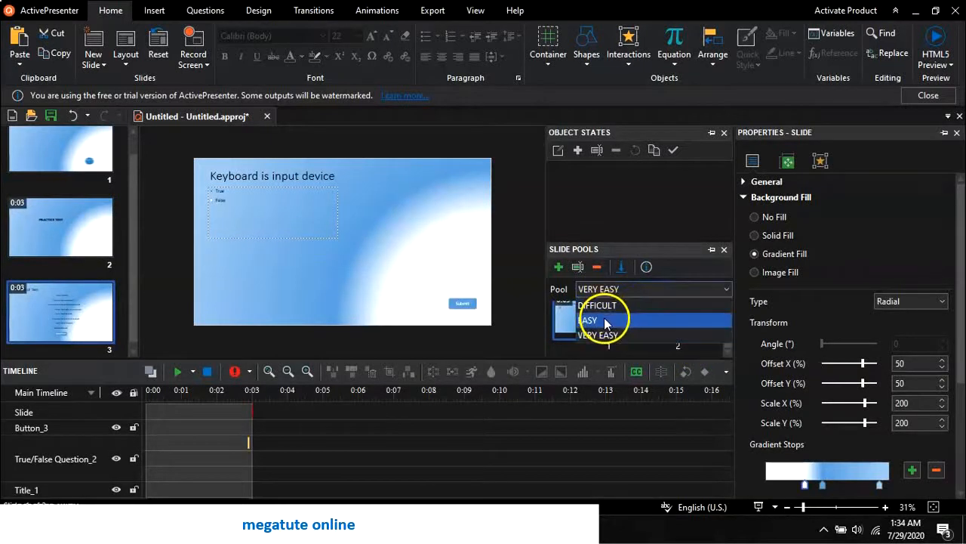
{"action": "left_click", "coordinate": [605, 320]}
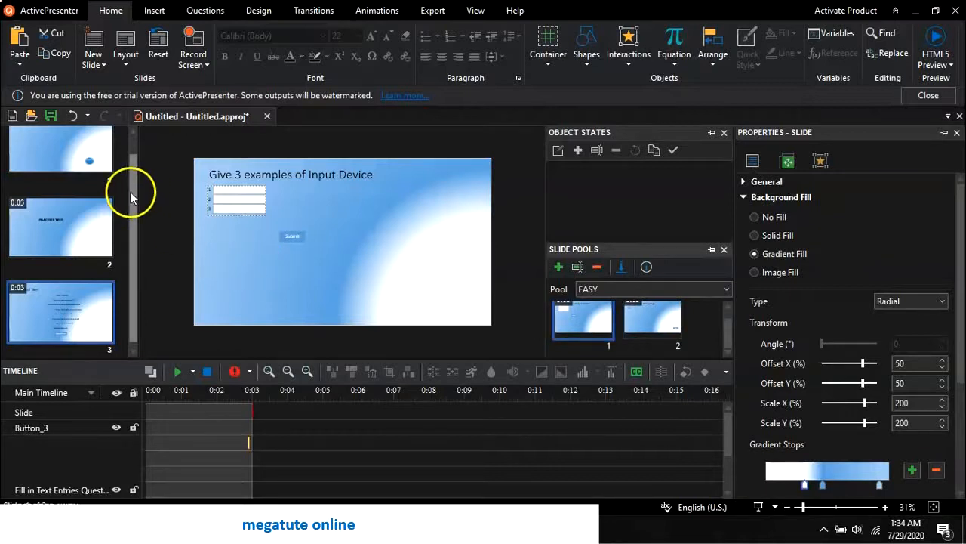
- Insert a random slide after the PRACTICE TEST slide and link it to the VERY EASY pool
{"action": "left_click_drag", "start_coordinate": [129, 190], "coordinate": [130, 163]}
{"action": "left_click", "coordinate": [61, 245]}
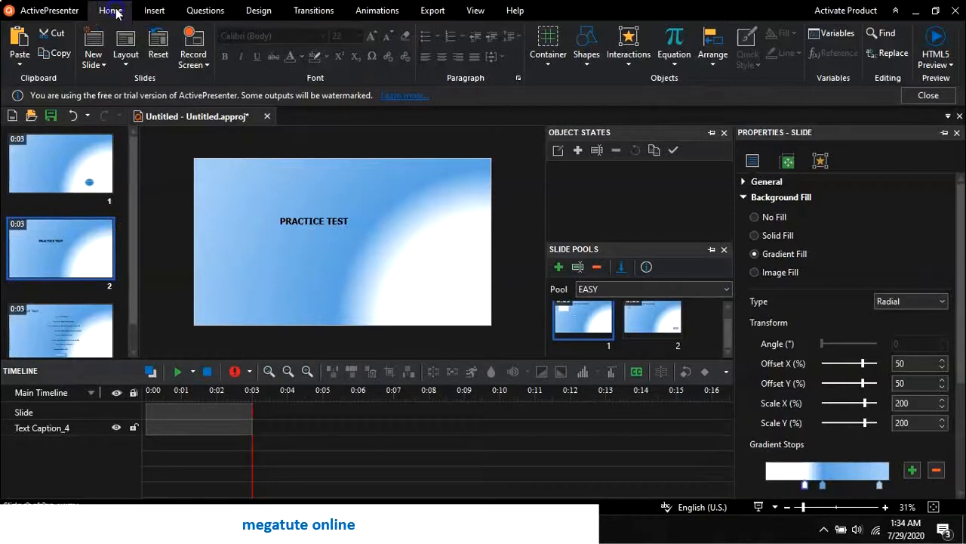
{"action": "left_click", "coordinate": [95, 60]}
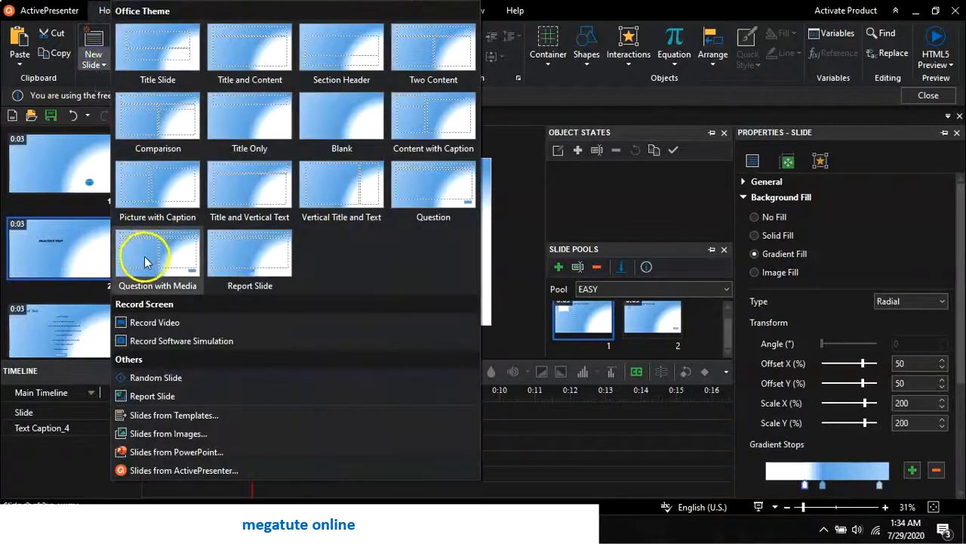
{"action": "left_click", "coordinate": [157, 378]}
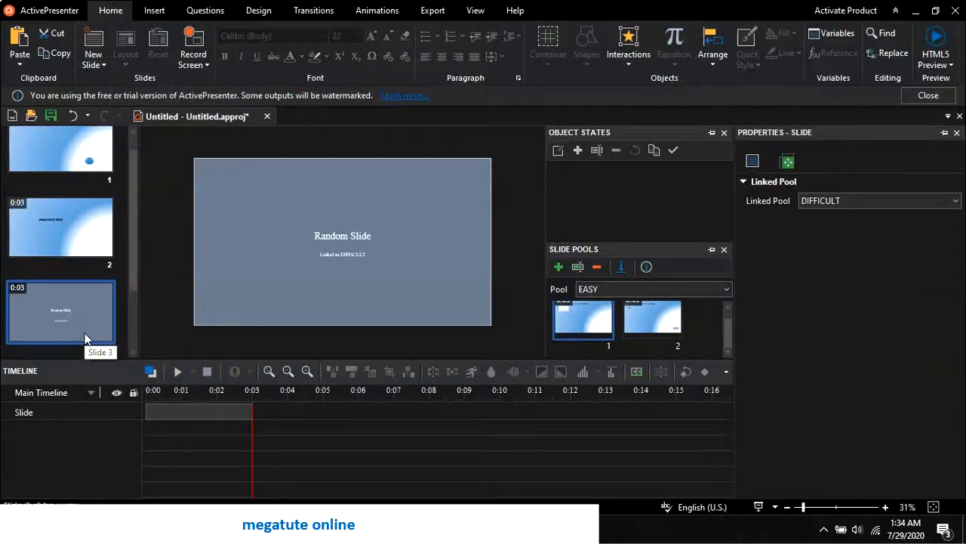
{"action": "left_click", "coordinate": [854, 202]}
{"action": "left_click", "coordinate": [829, 246]}
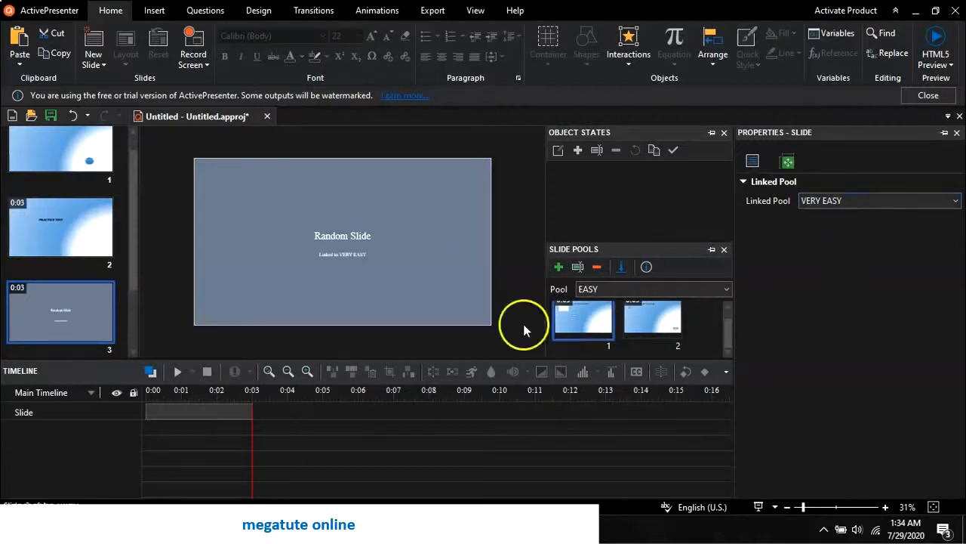
- Duplicate the random slide directly after the original in the slide list and select the copy
{"action": "right_click", "coordinate": [83, 334]}
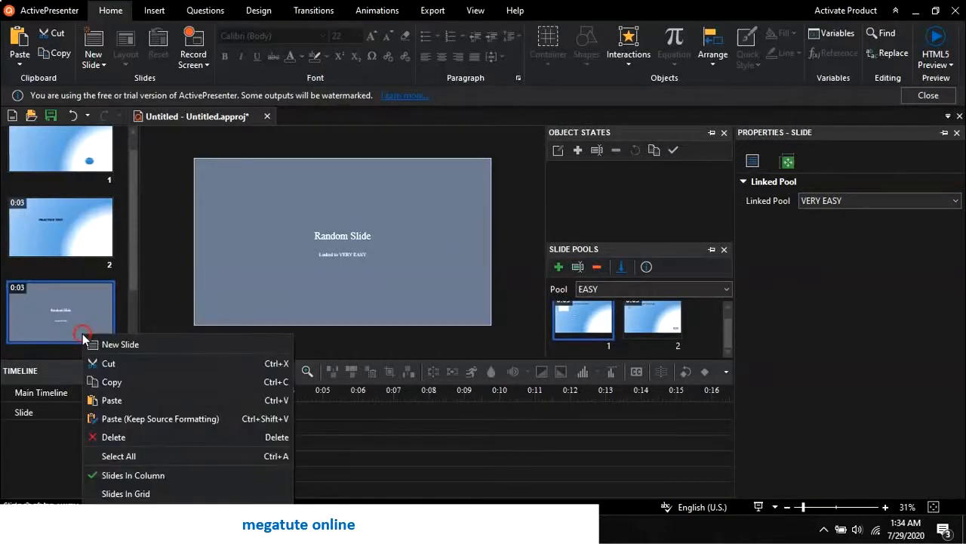
{"action": "left_click", "coordinate": [108, 382]}
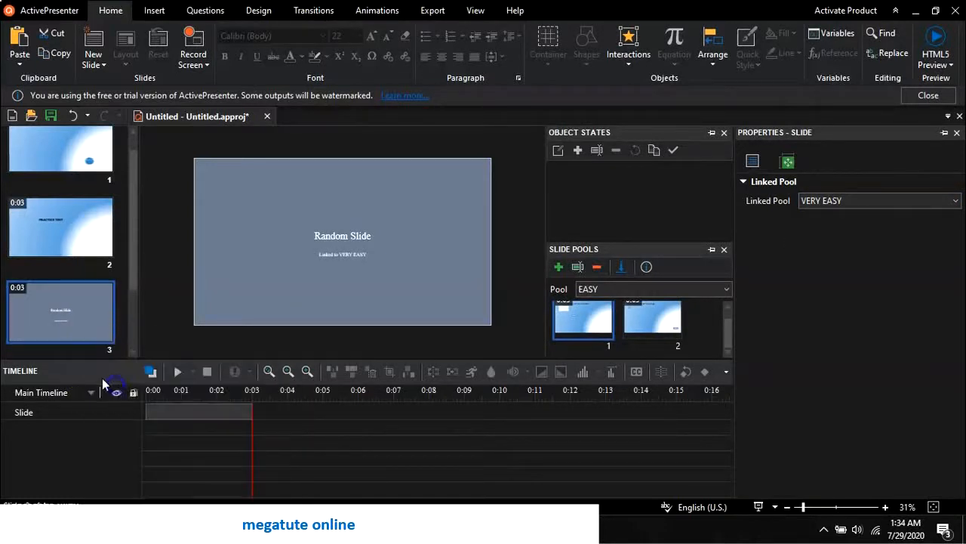
{"action": "right_click", "coordinate": [68, 355]}
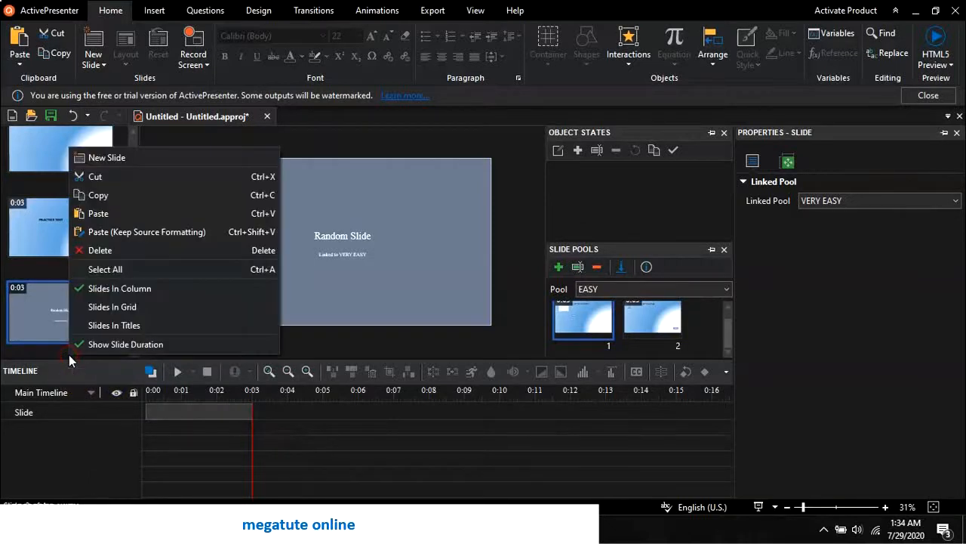
{"action": "left_click", "coordinate": [92, 214]}
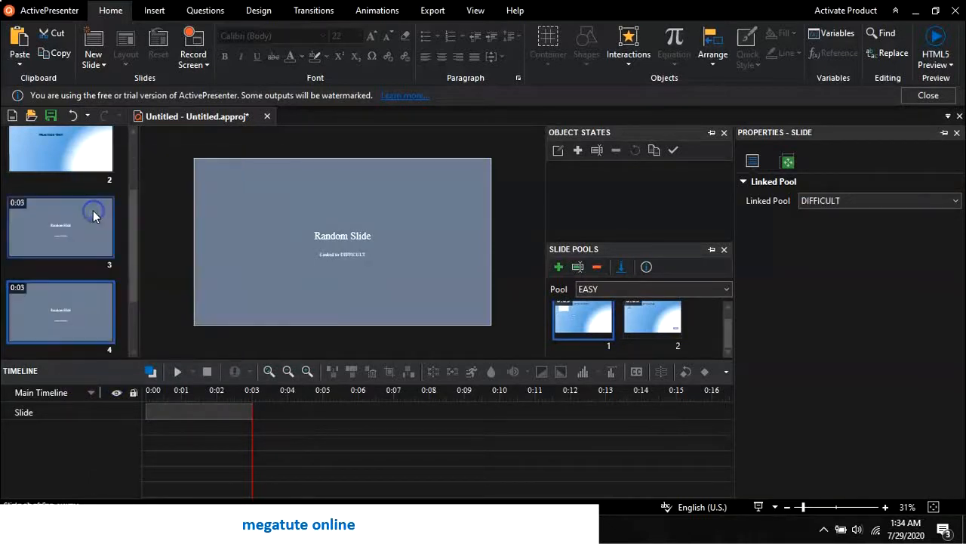
{"action": "left_click", "coordinate": [92, 301]}
{"action": "left_click", "coordinate": [345, 262]}
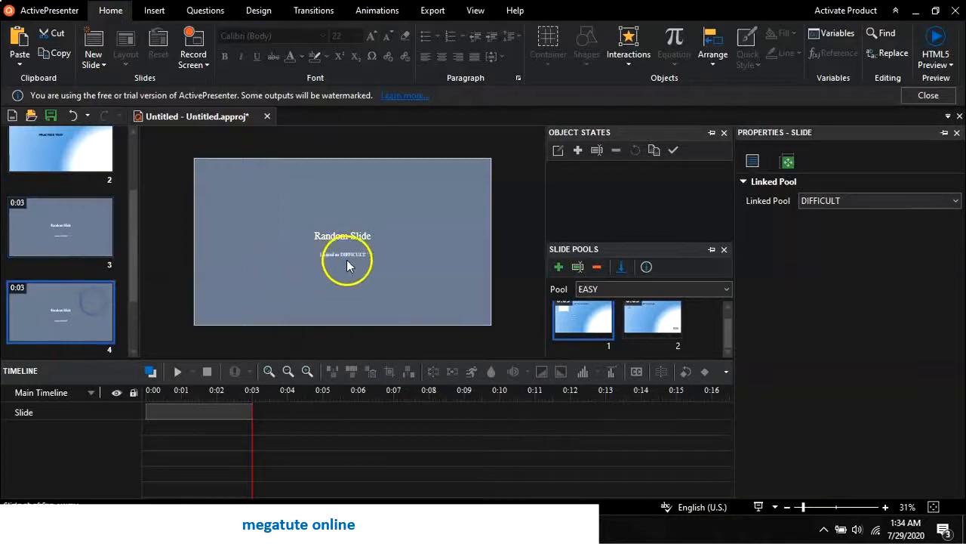
- Link the duplicated random slide, slide 4, to the EASY pool
{"action": "left_click", "coordinate": [782, 183]}
{"action": "left_click", "coordinate": [824, 203]}
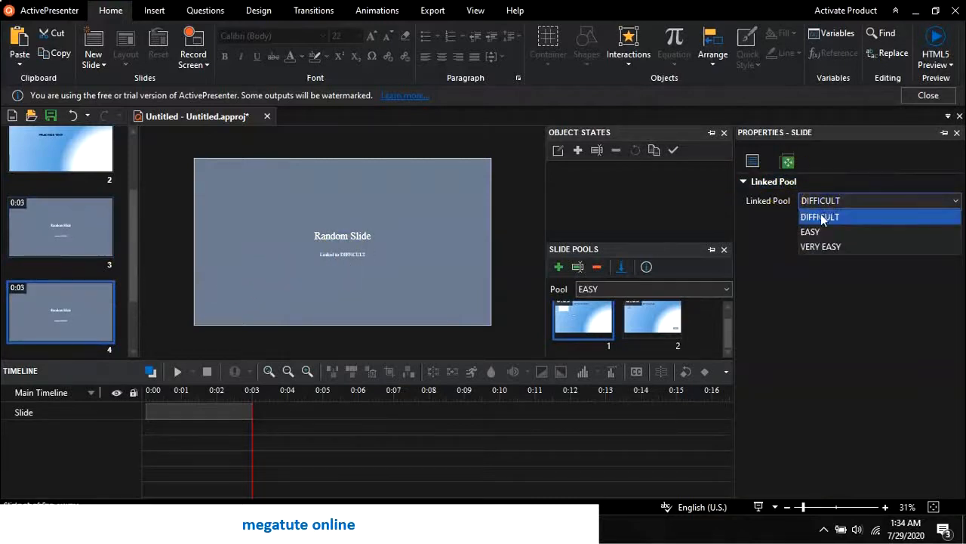
{"action": "left_click", "coordinate": [822, 234]}
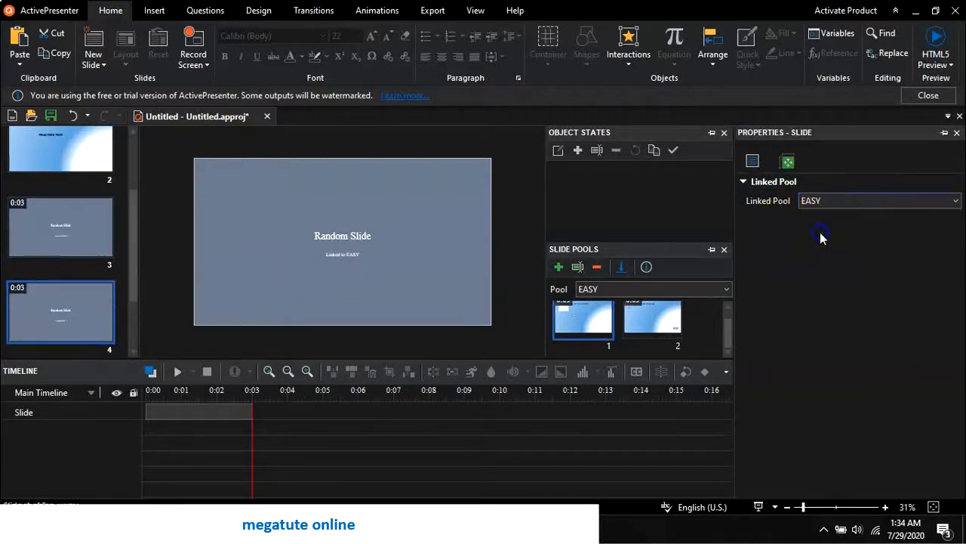
- Paste another random slide after slide 4, linked to the DIFFICULT pool
{"action": "right_click", "coordinate": [69, 348]}
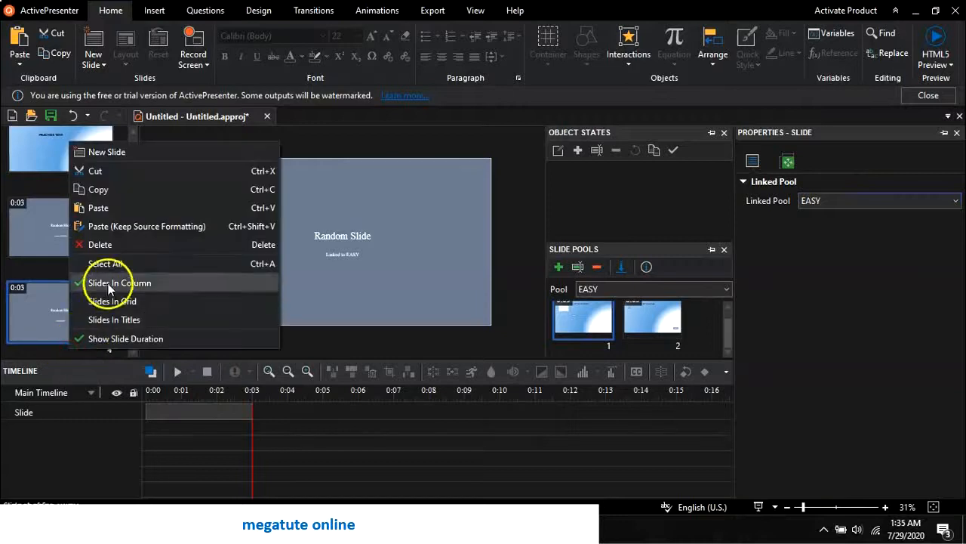
{"action": "left_click", "coordinate": [98, 207]}
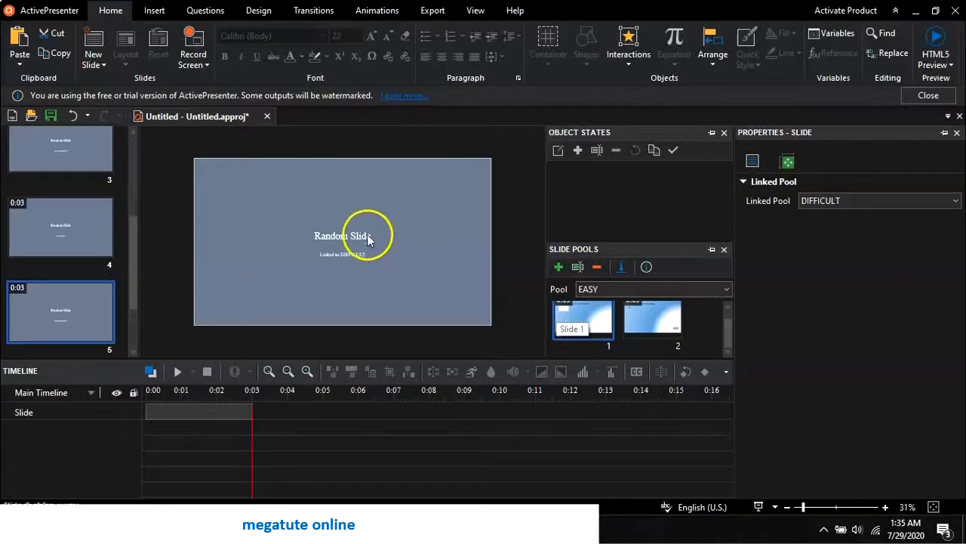
{"action": "left_click_drag", "start_coordinate": [136, 262], "coordinate": [130, 207]}
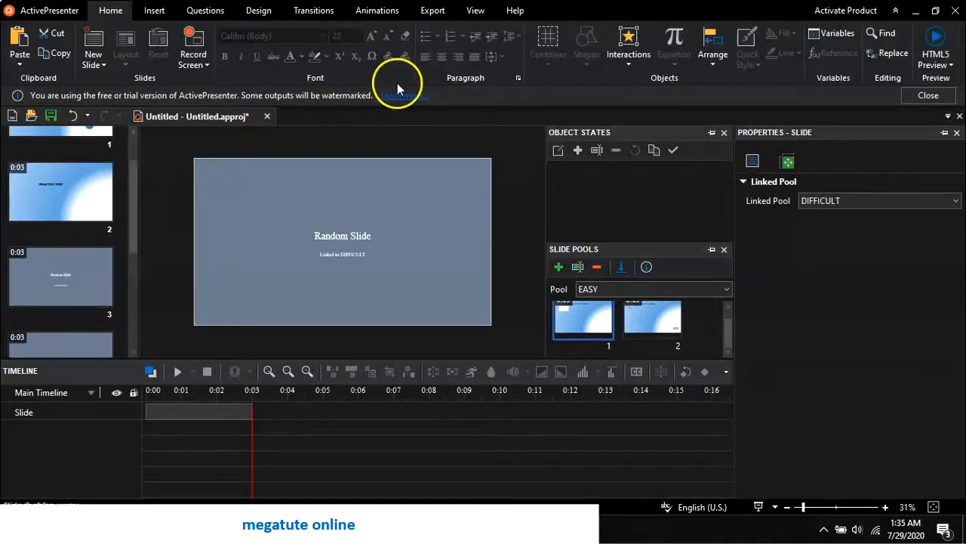
- Export the project to HTML5 in Practice mode to a TEST1 folder on the Desktop, without viewing the output
{"action": "left_click", "coordinate": [435, 16]}
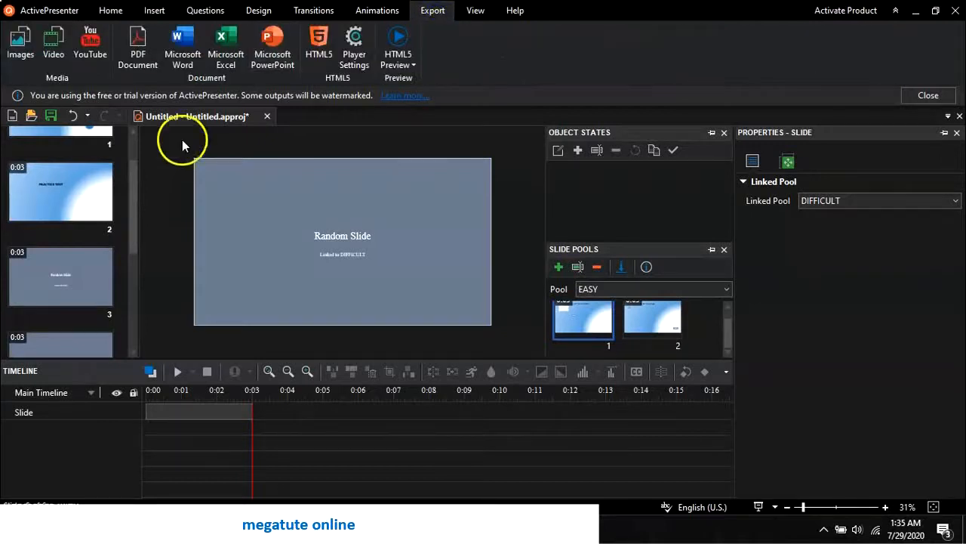
{"action": "left_click", "coordinate": [312, 58]}
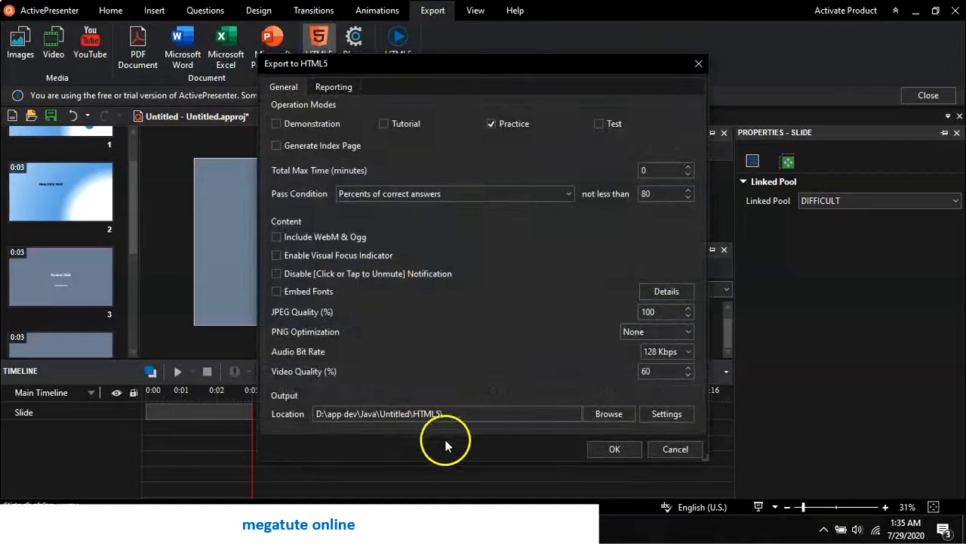
{"action": "left_click", "coordinate": [608, 414]}
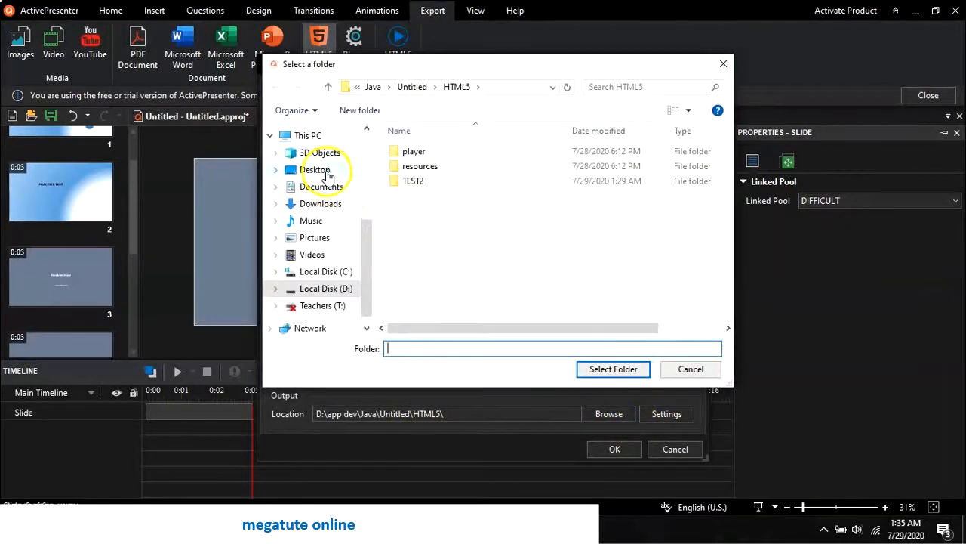
{"action": "left_click", "coordinate": [304, 170]}
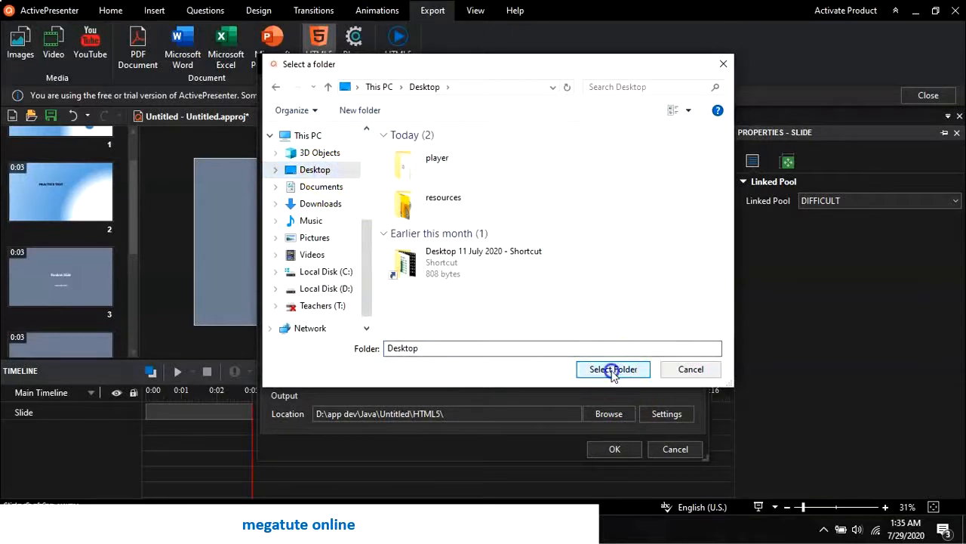
{"action": "left_click", "coordinate": [613, 368]}
{"action": "left_click", "coordinate": [486, 416]}
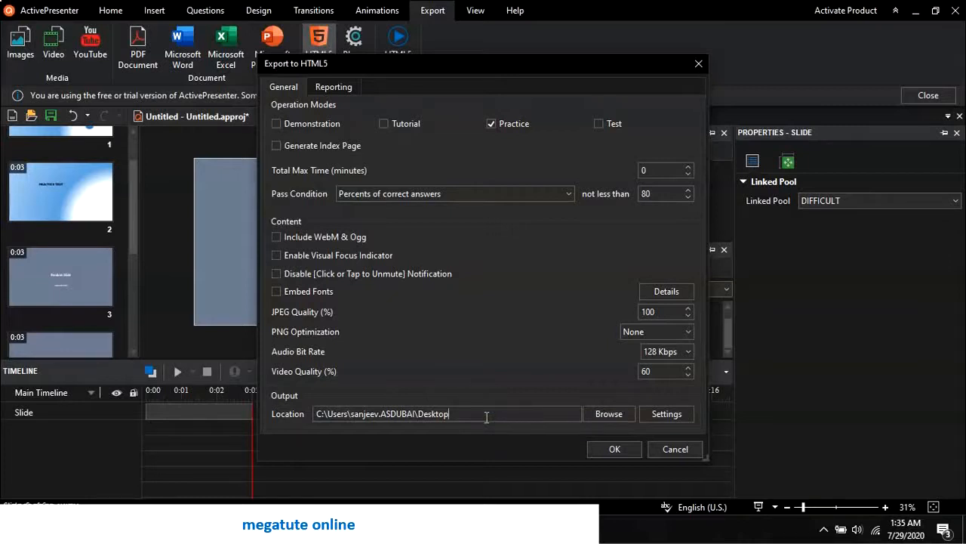
{"action": "type", "text": "\\"}
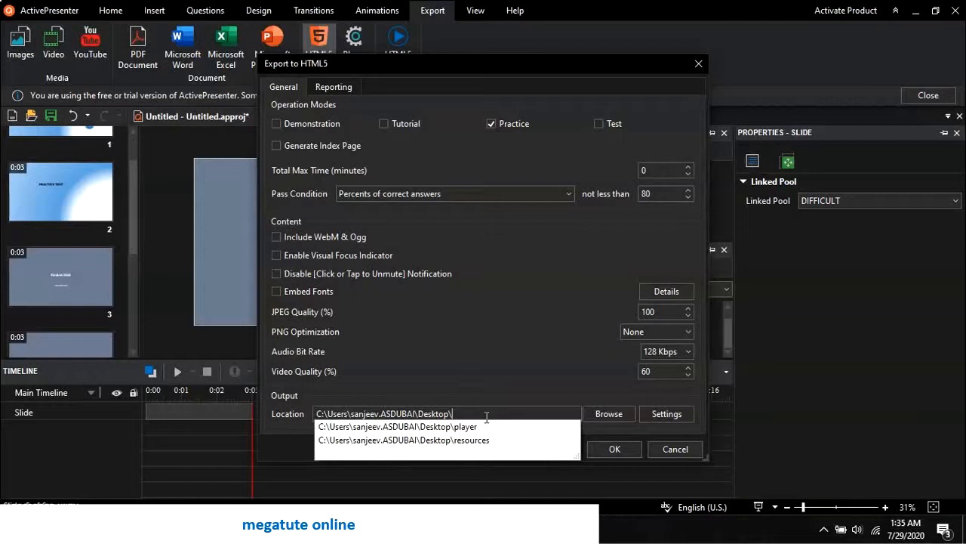
{"action": "type", "text": "TEST1"}
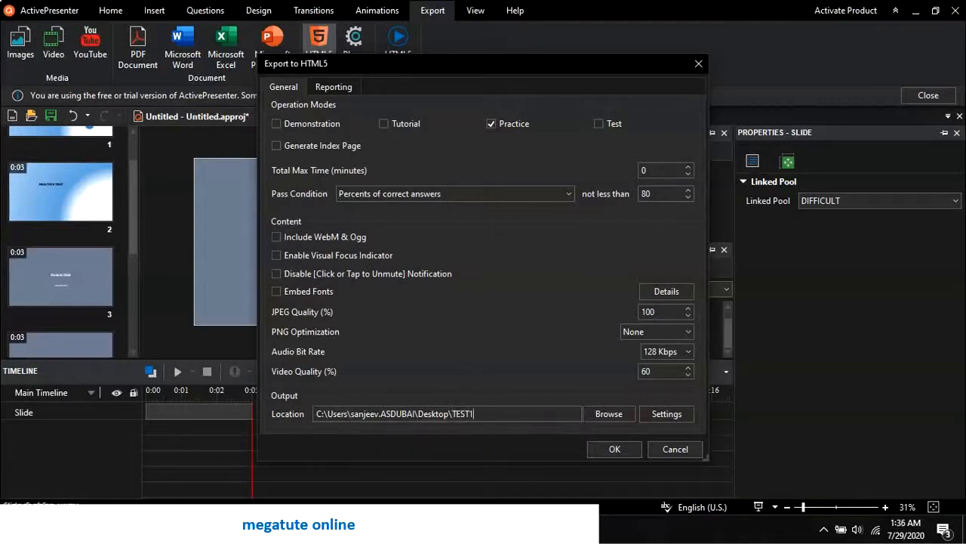
{"action": "left_click", "coordinate": [608, 446]}
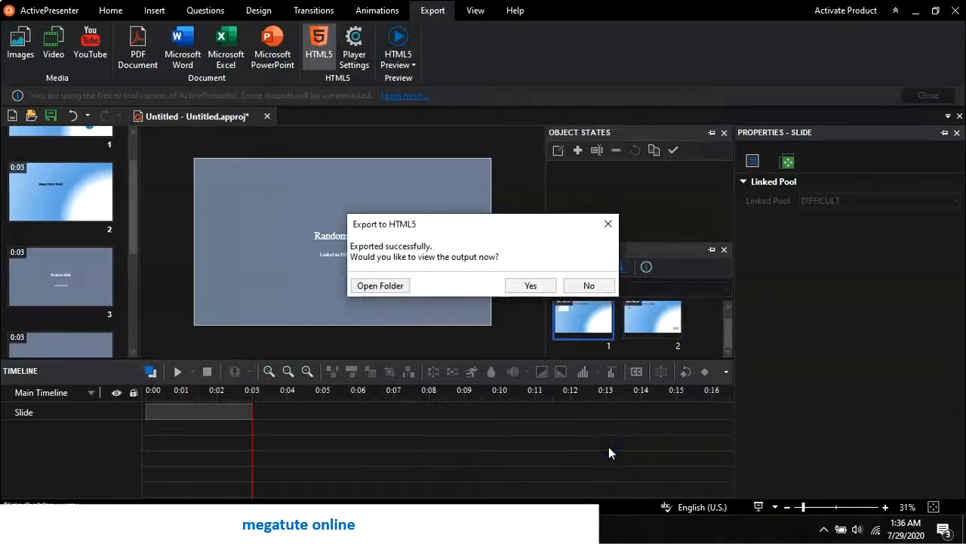
{"action": "left_click", "coordinate": [588, 287]}
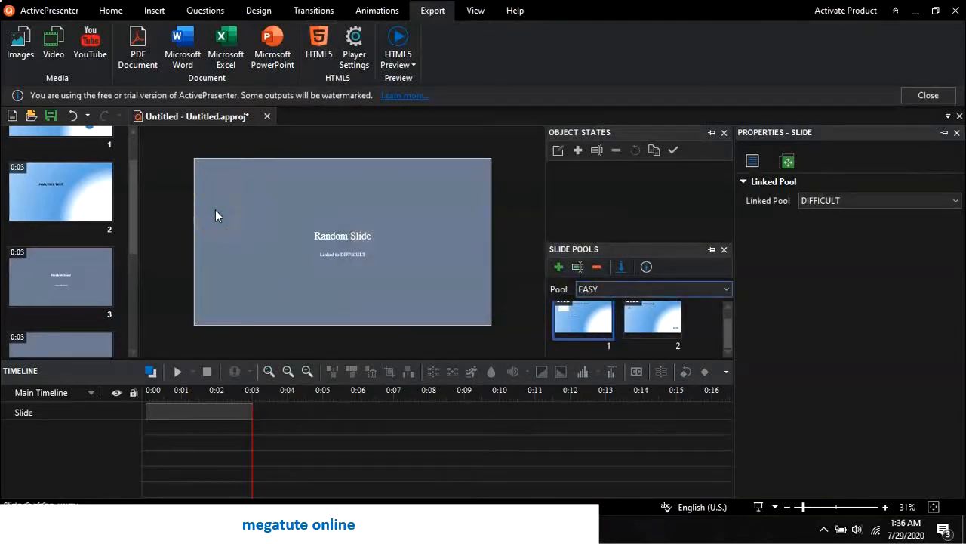
- Export the project to HTML5 a second time in Practice mode, to a TEST2 folder on the Desktop, without viewing the output
{"action": "left_click", "coordinate": [309, 63]}
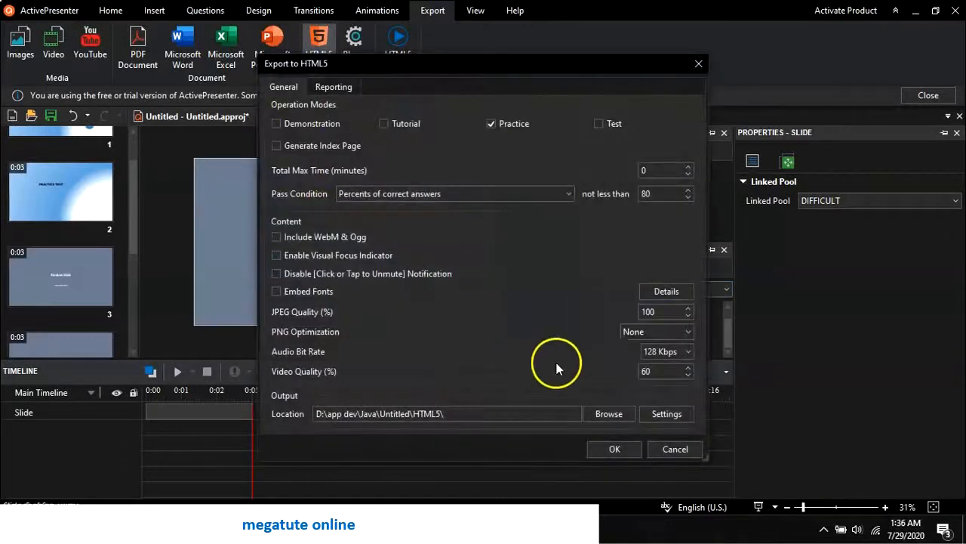
{"action": "left_click", "coordinate": [609, 413]}
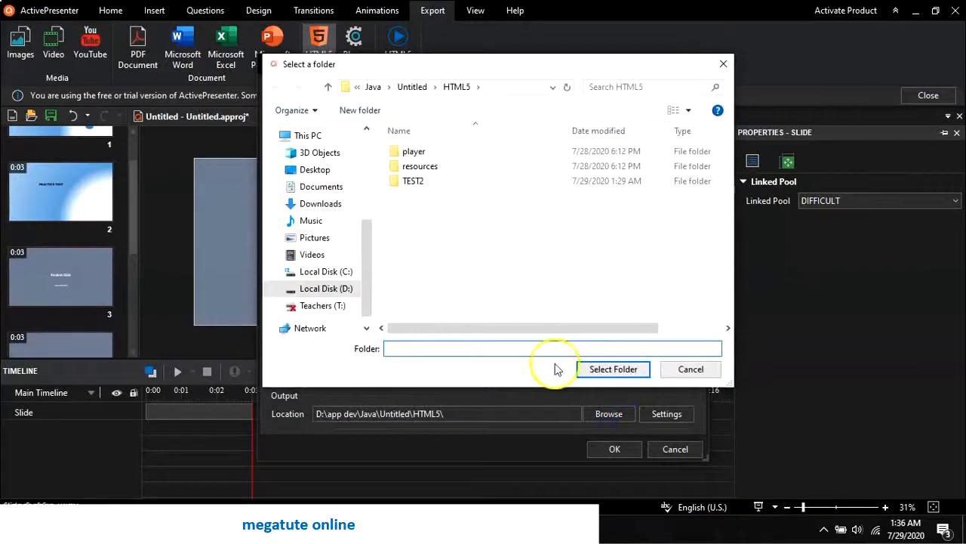
{"action": "left_click", "coordinate": [312, 171]}
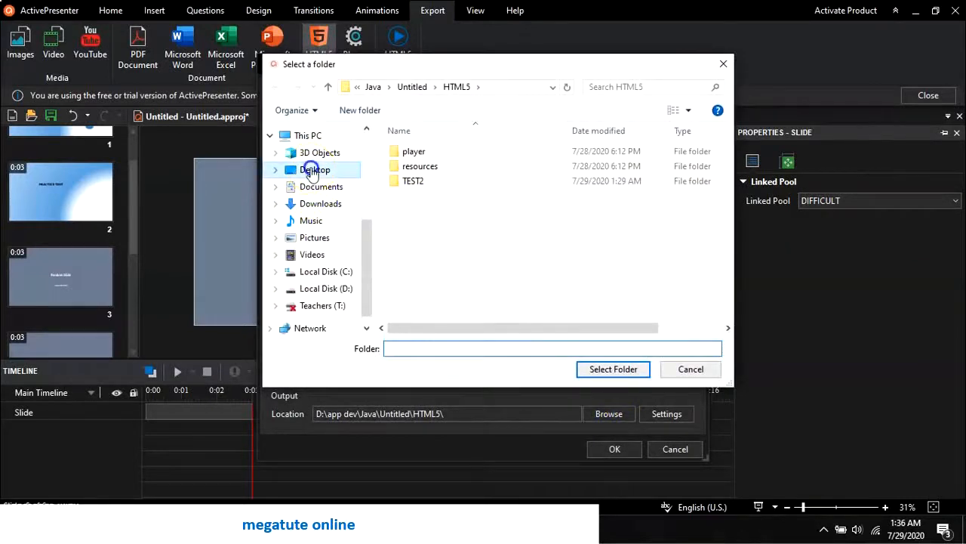
{"action": "left_click", "coordinate": [610, 370]}
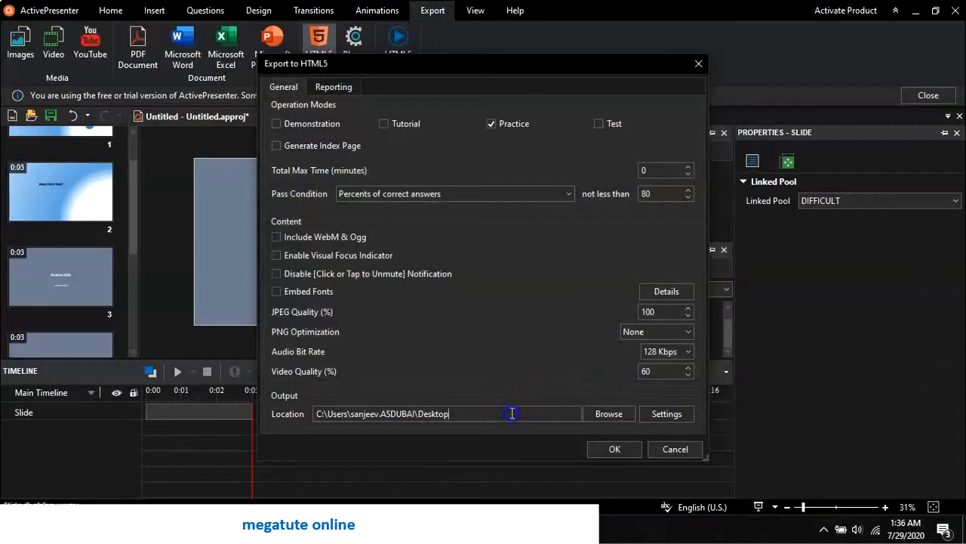
{"action": "type", "text": "\\"}
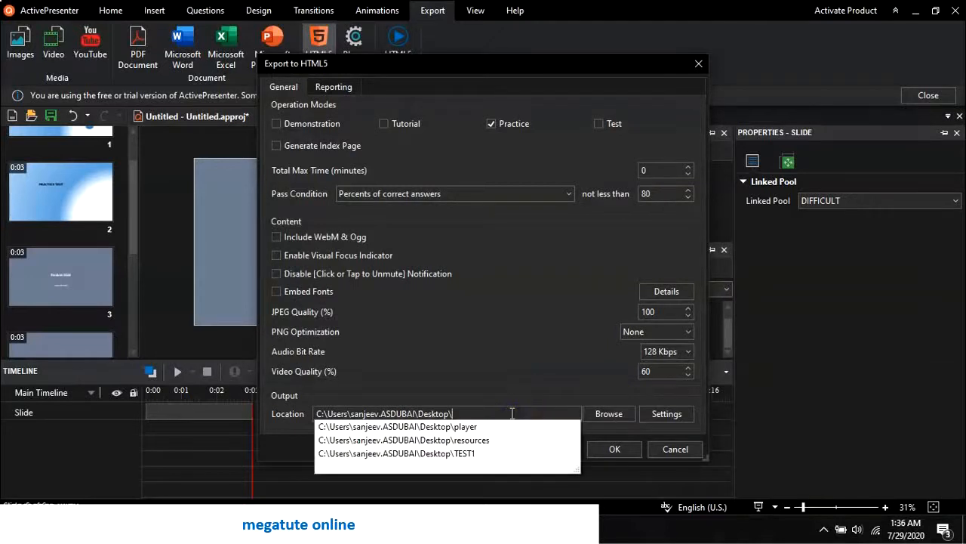
{"action": "type", "text": "TE"}
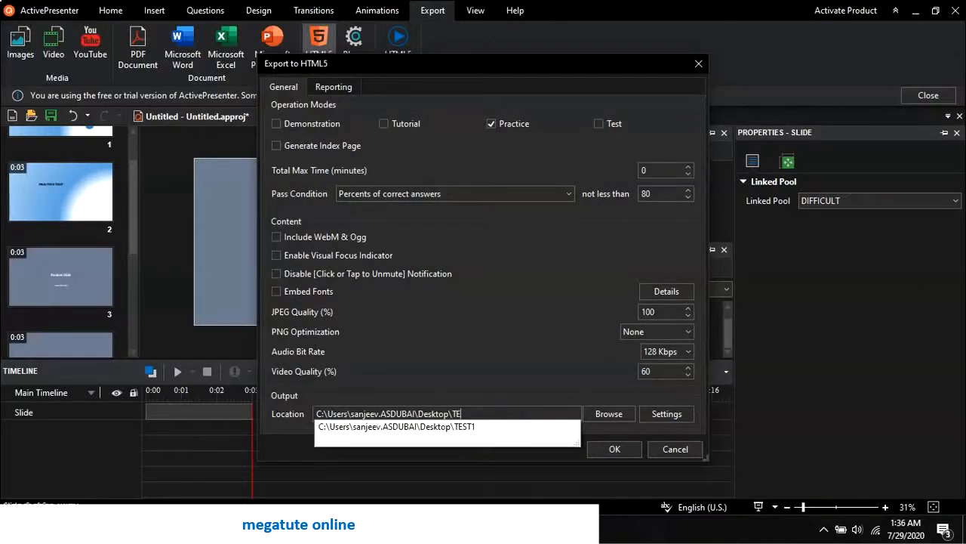
{"action": "type", "text": "ST2"}
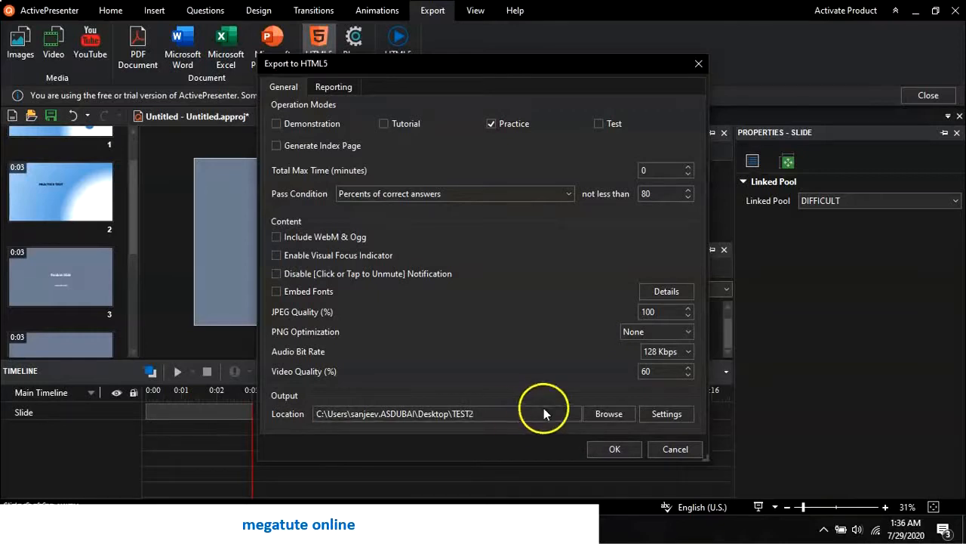
{"action": "left_click", "coordinate": [605, 451]}
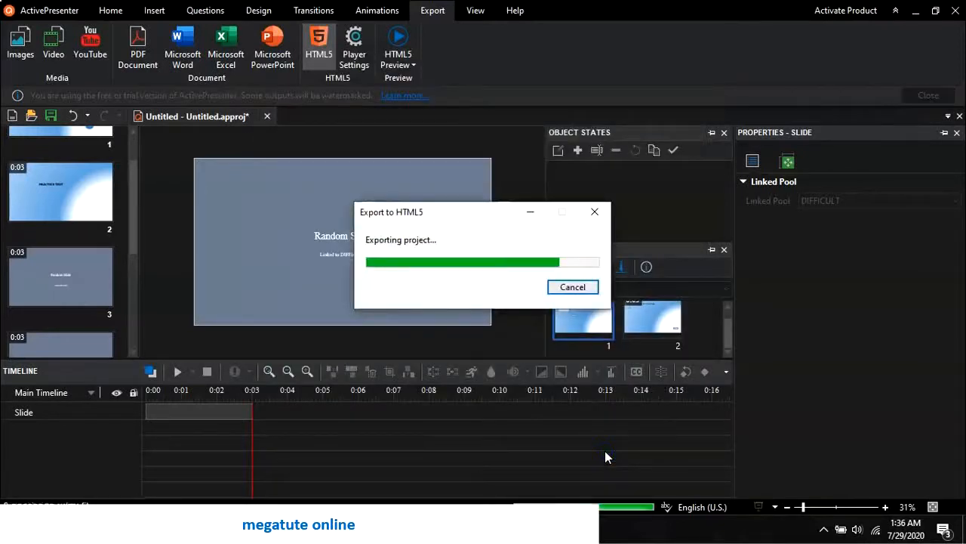
{"action": "left_click", "coordinate": [587, 286]}
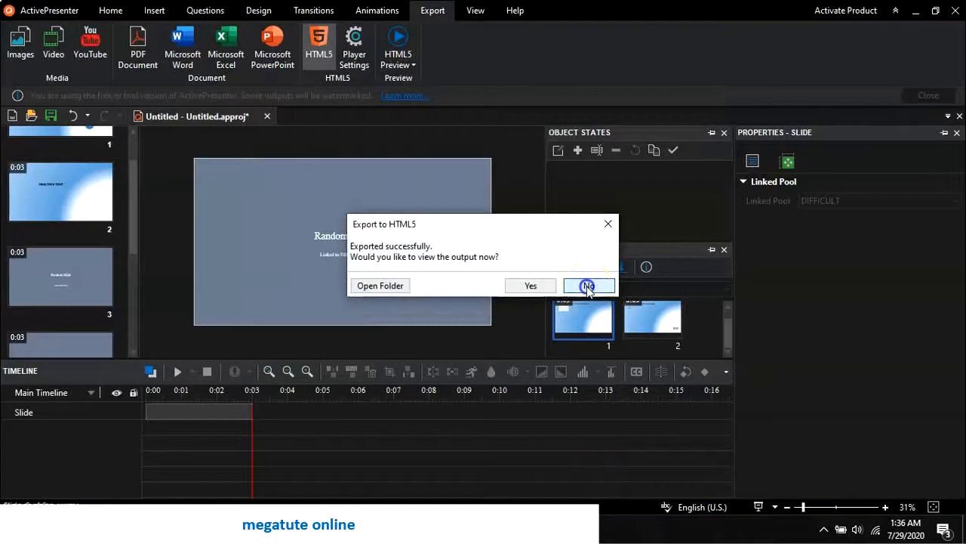
- Switch to the Desktop and open the practice page from the TEST1 folder in the browser
{"action": "left_click", "coordinate": [916, 12]}
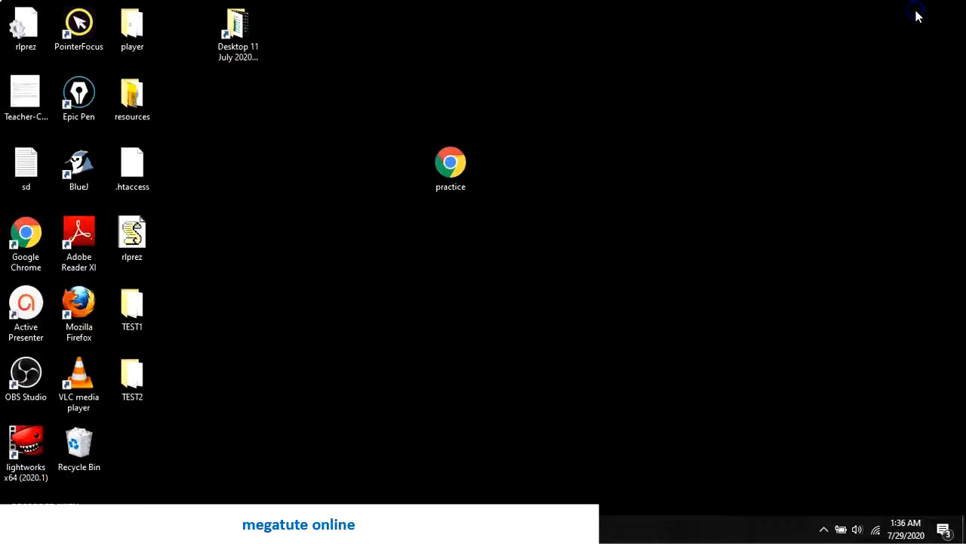
{"action": "double_click", "coordinate": [138, 316]}
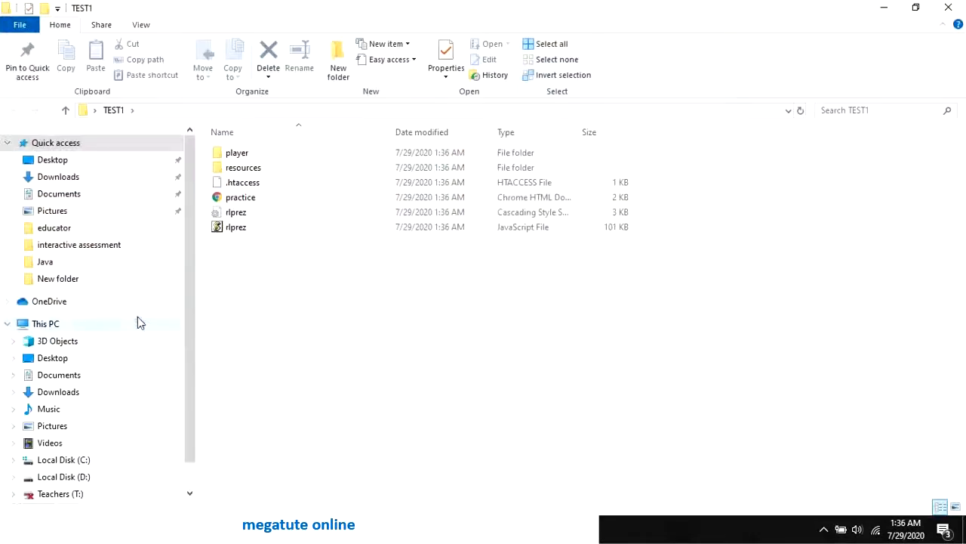
{"action": "left_click", "coordinate": [245, 201]}
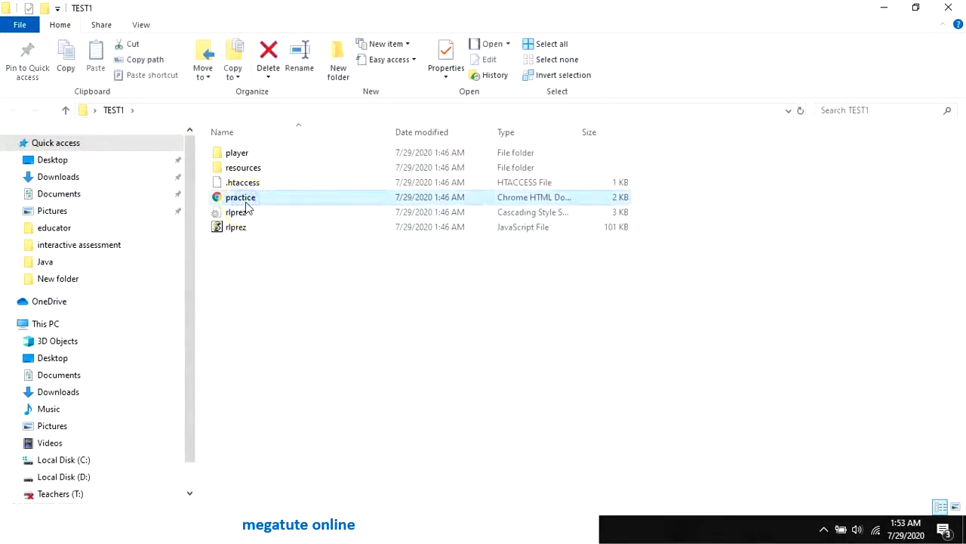
{"action": "double_click", "coordinate": [246, 198]}
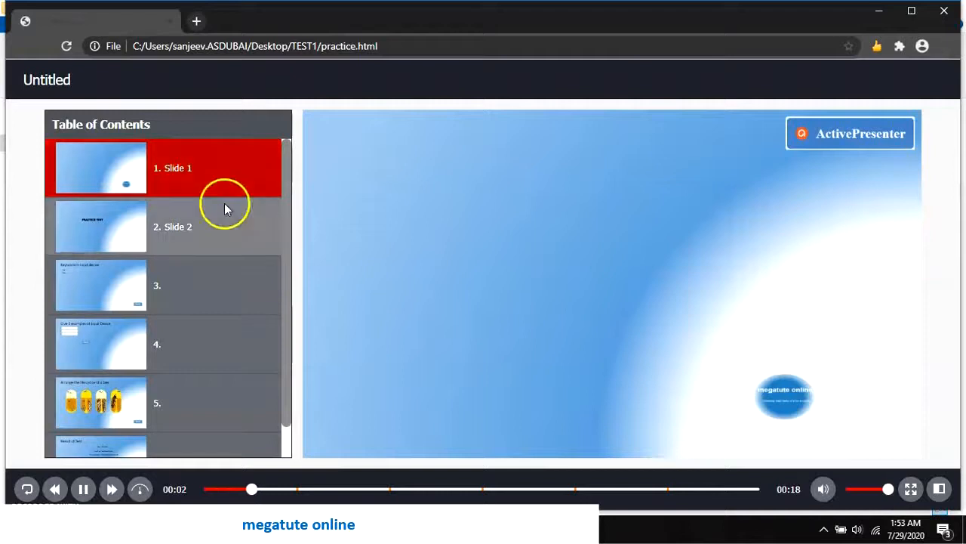
- View the questions on slides 3, 4 and 5 of the TEST1 practice test and close the test and its folder
{"action": "left_click", "coordinate": [96, 291]}
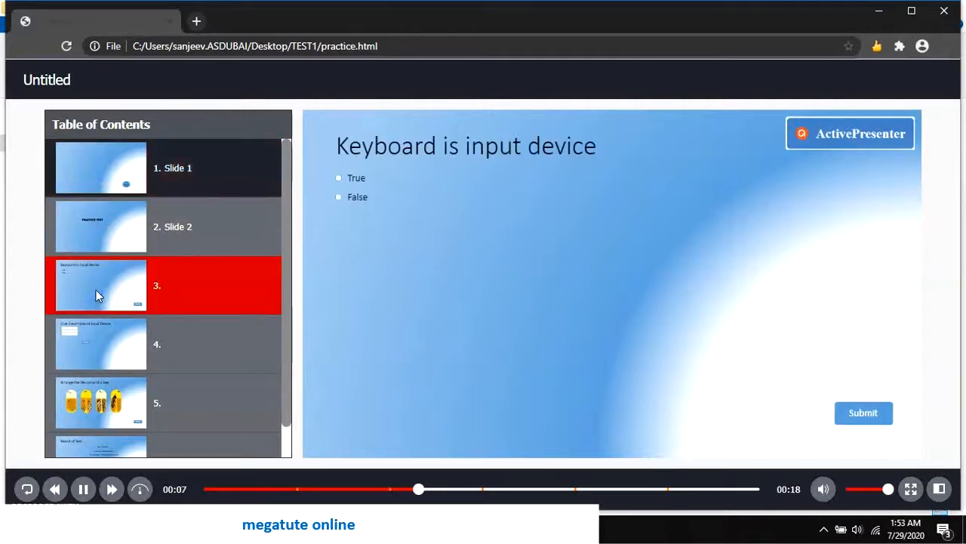
{"action": "left_click", "coordinate": [125, 345]}
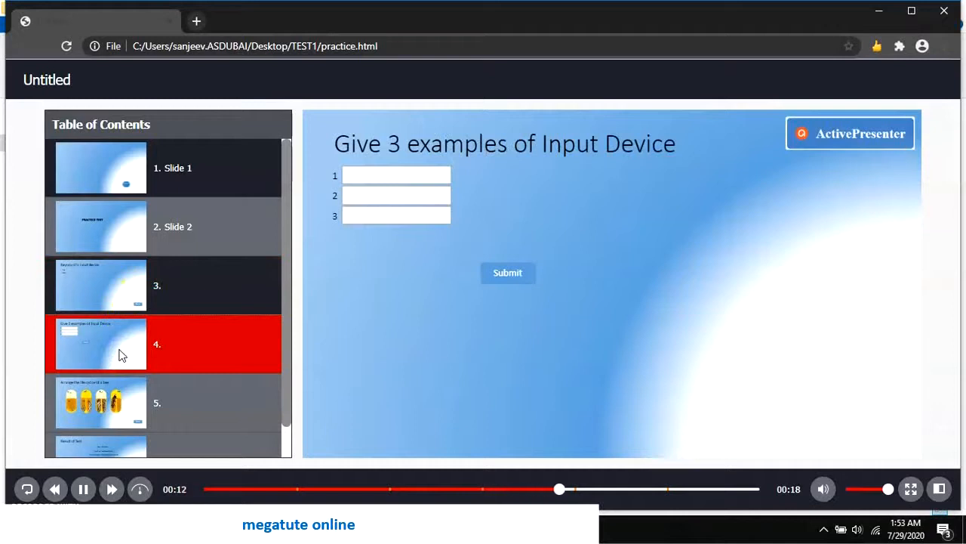
{"action": "left_click", "coordinate": [124, 398]}
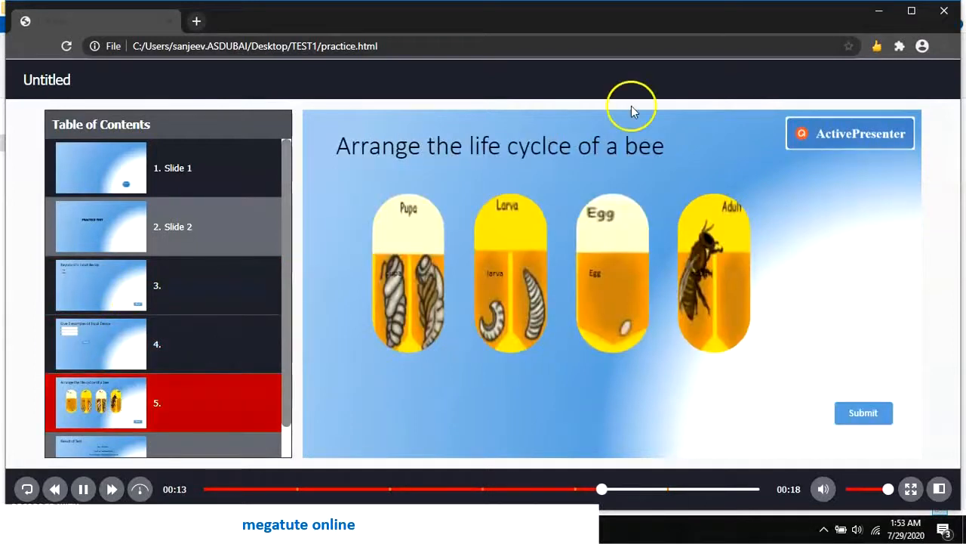
{"action": "left_click", "coordinate": [946, 12]}
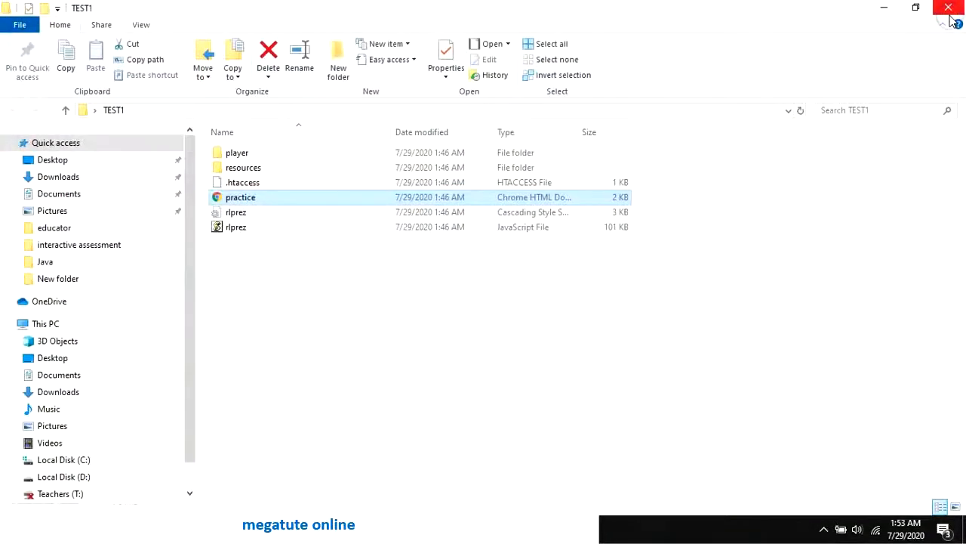
{"action": "left_click", "coordinate": [950, 12]}
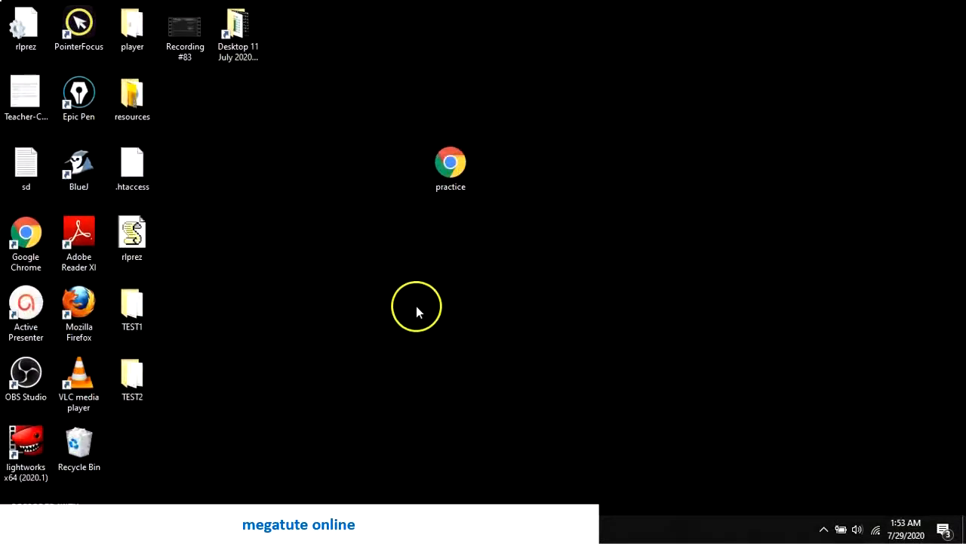
- Open the practice page from the TEST2 folder in the browser and view the questions on slides 3, 4 and 5
{"action": "double_click", "coordinate": [127, 380]}
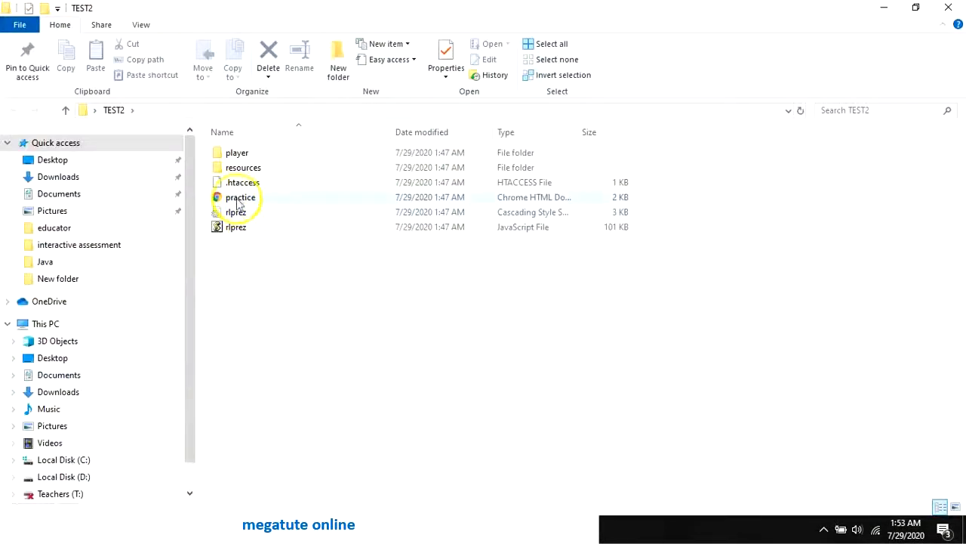
{"action": "left_click", "coordinate": [237, 200]}
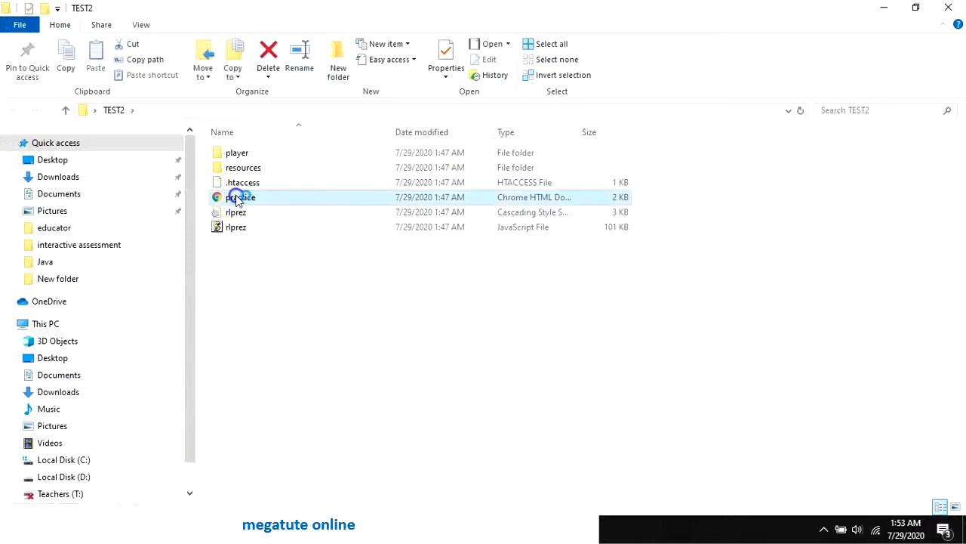
{"action": "double_click", "coordinate": [236, 197]}
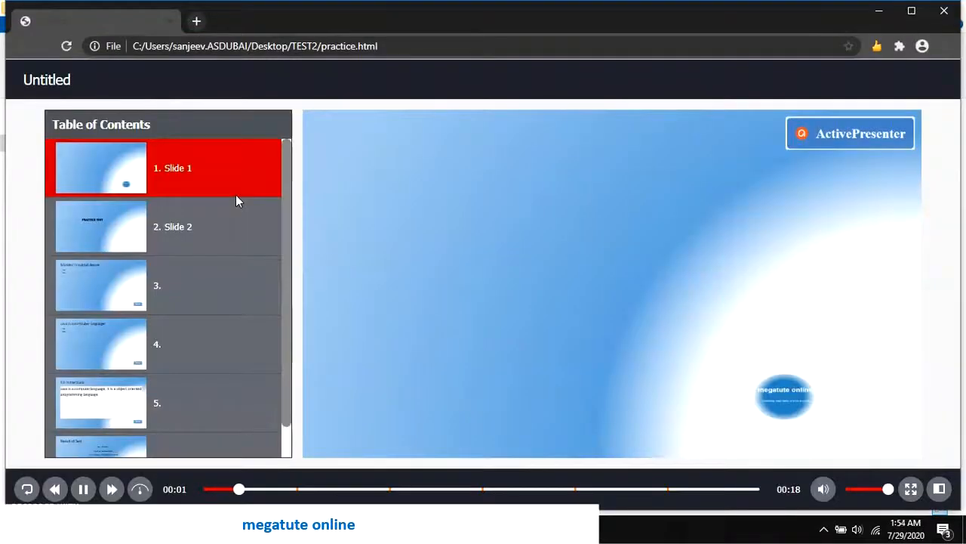
{"action": "left_click", "coordinate": [115, 293]}
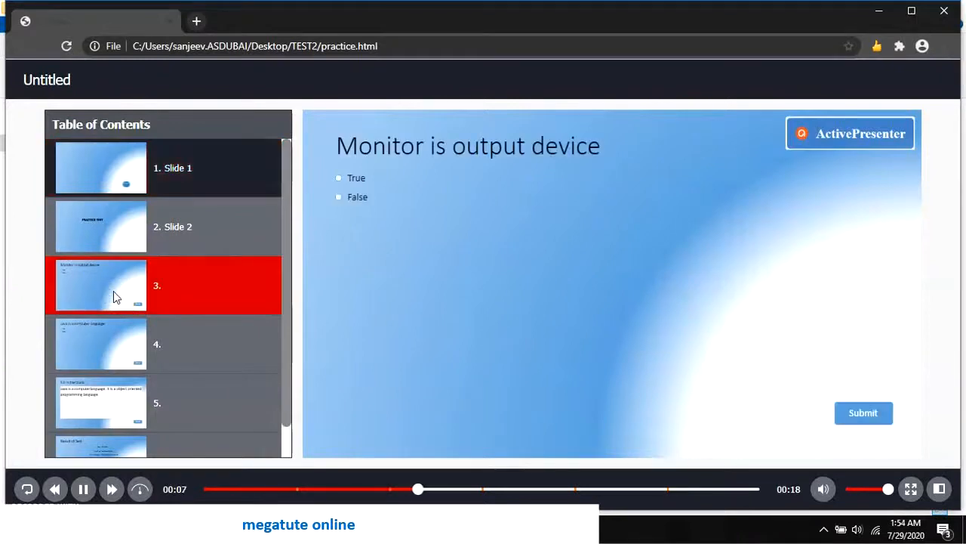
{"action": "left_click", "coordinate": [111, 345]}
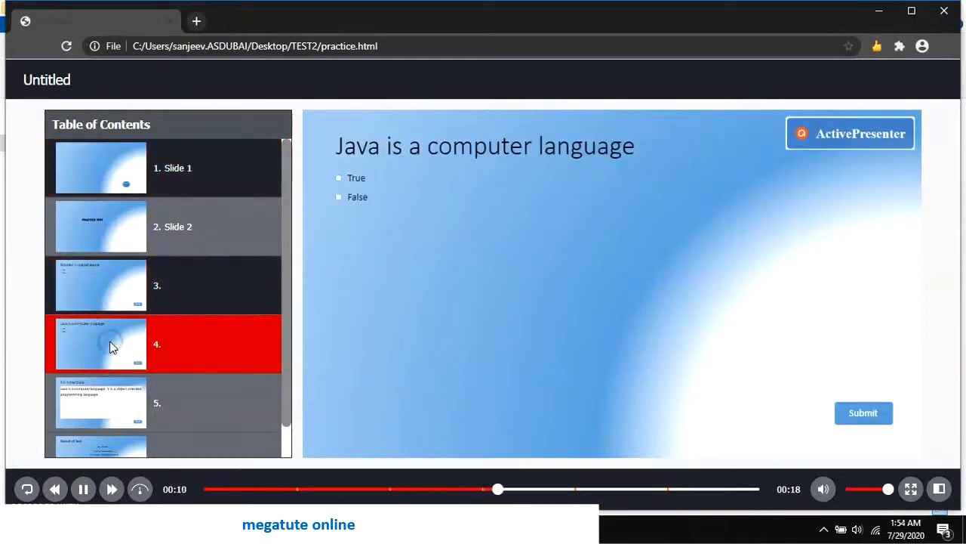
{"action": "left_click", "coordinate": [103, 400]}
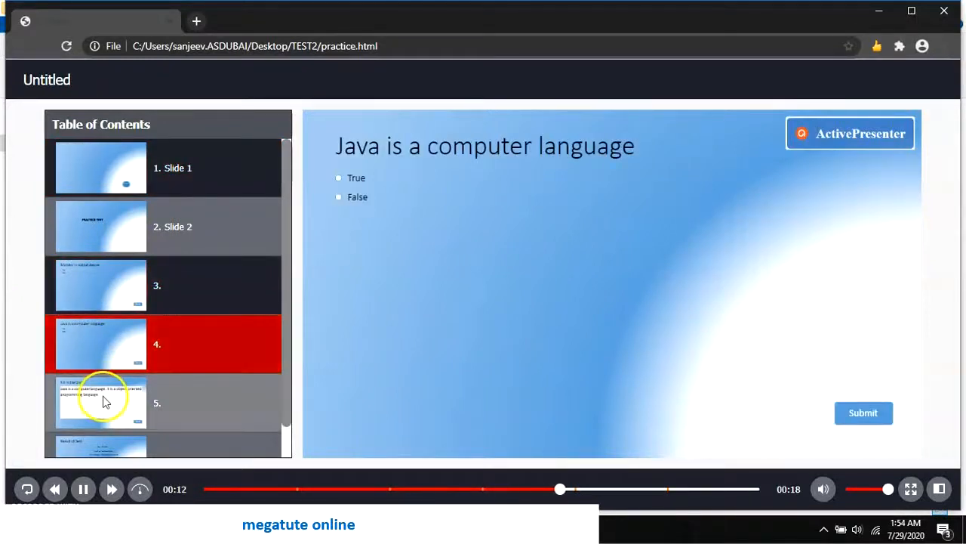